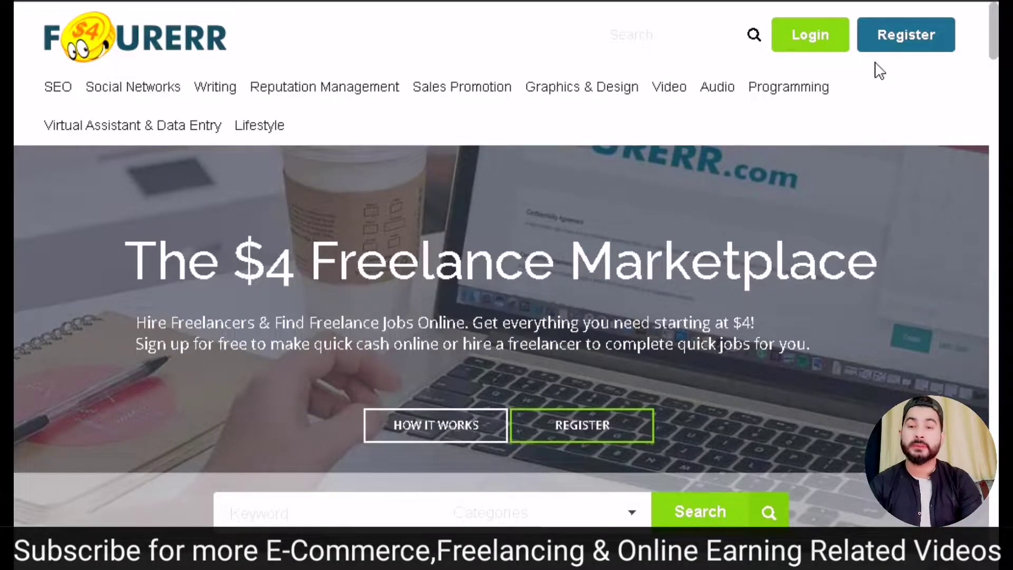
# - Open Fourerr's Register form and enter a user name and the email address
pyautogui.click(876, 39)
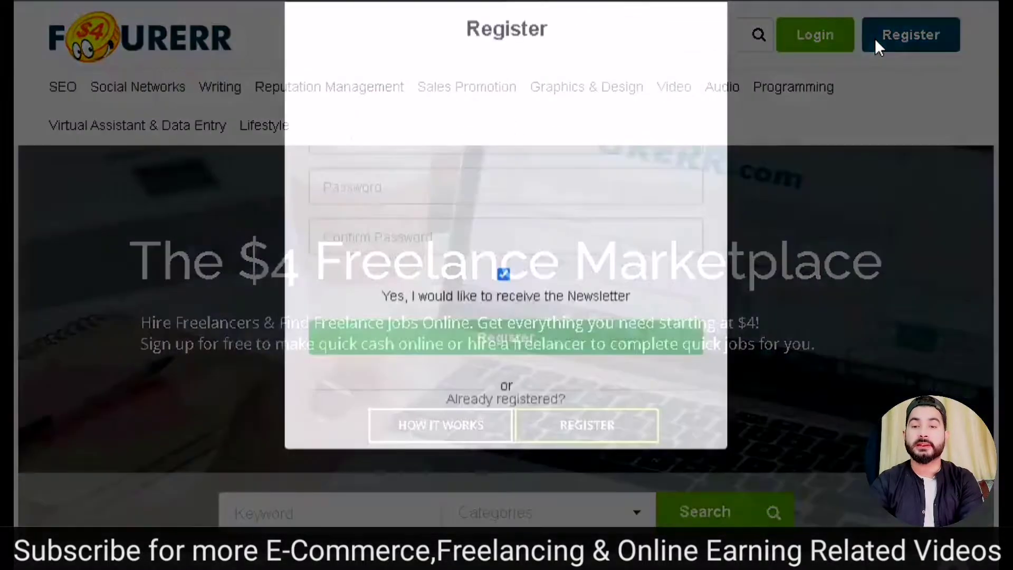
pyautogui.click(426, 172)
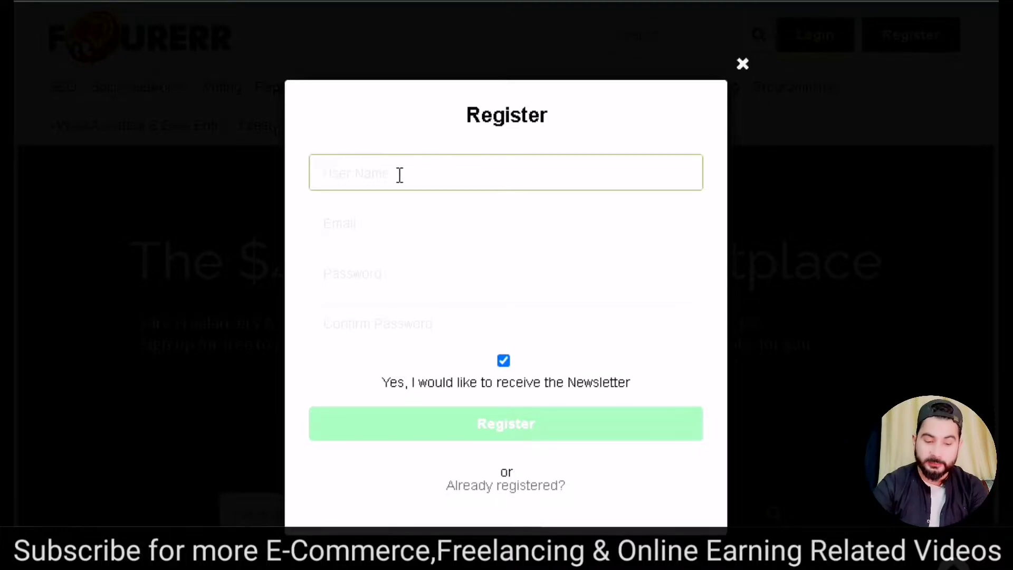
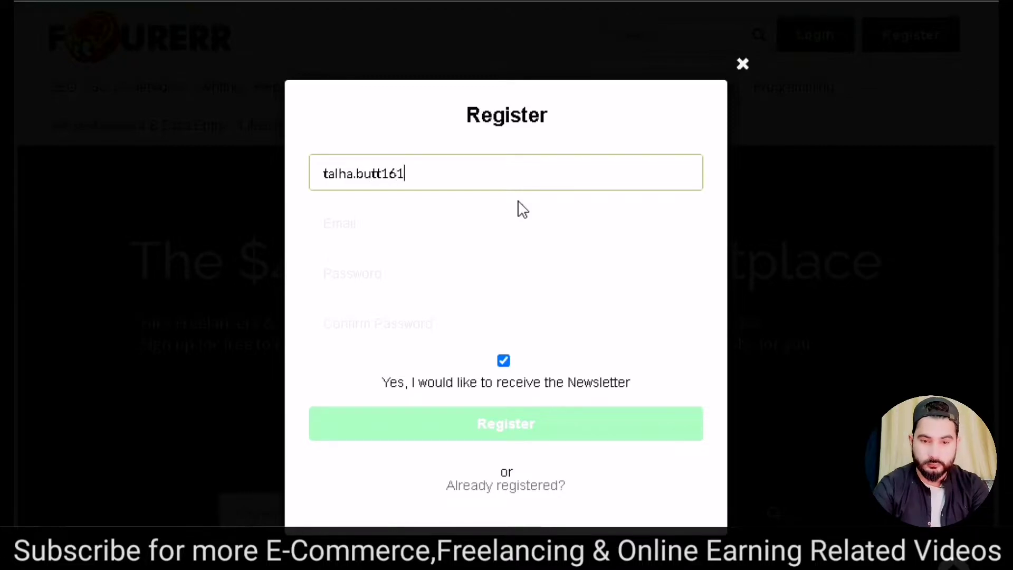
pyautogui.press('Tab')
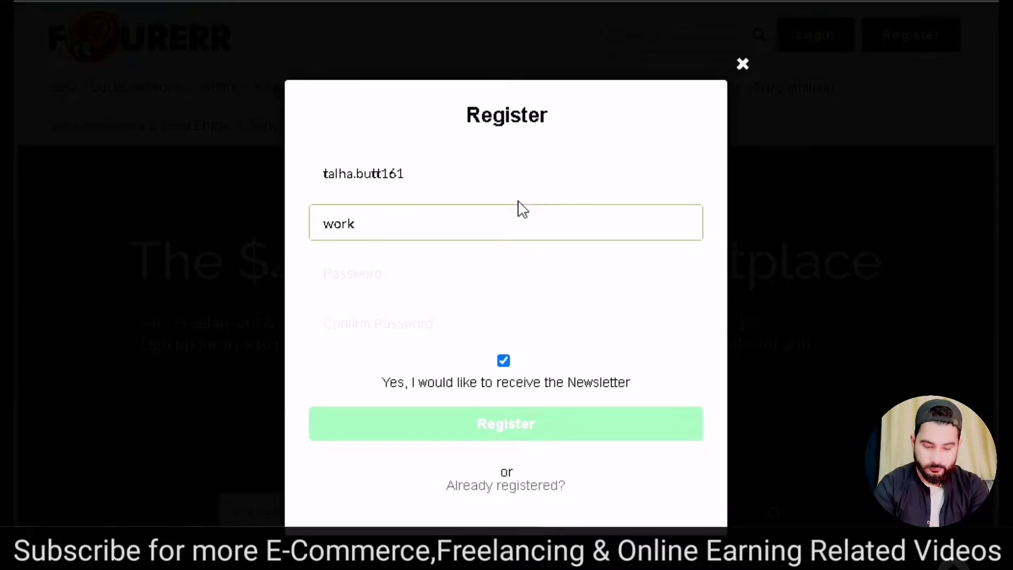
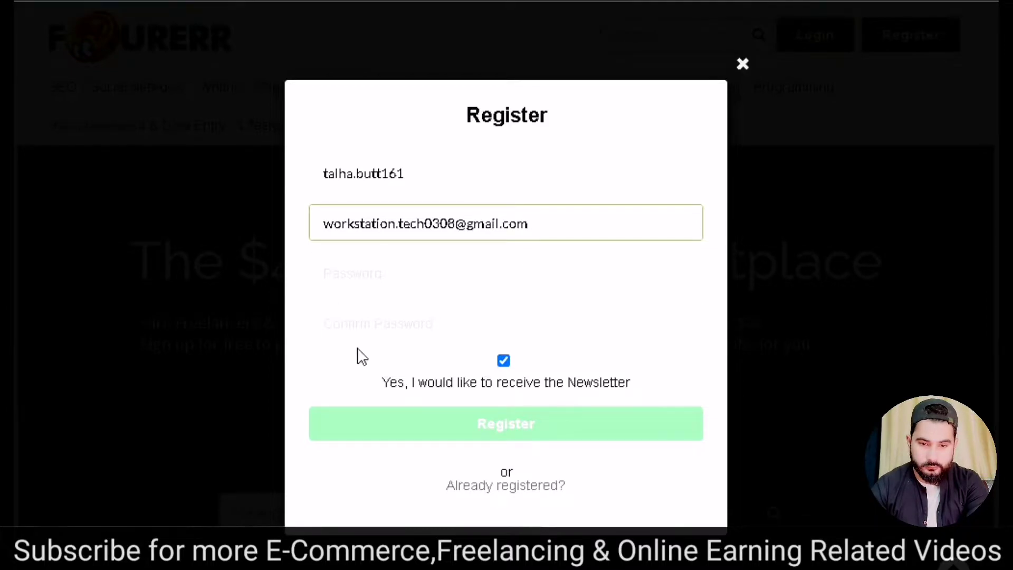
# - Enter the account password, confirm it, and submit the registration
pyautogui.click(374, 276)
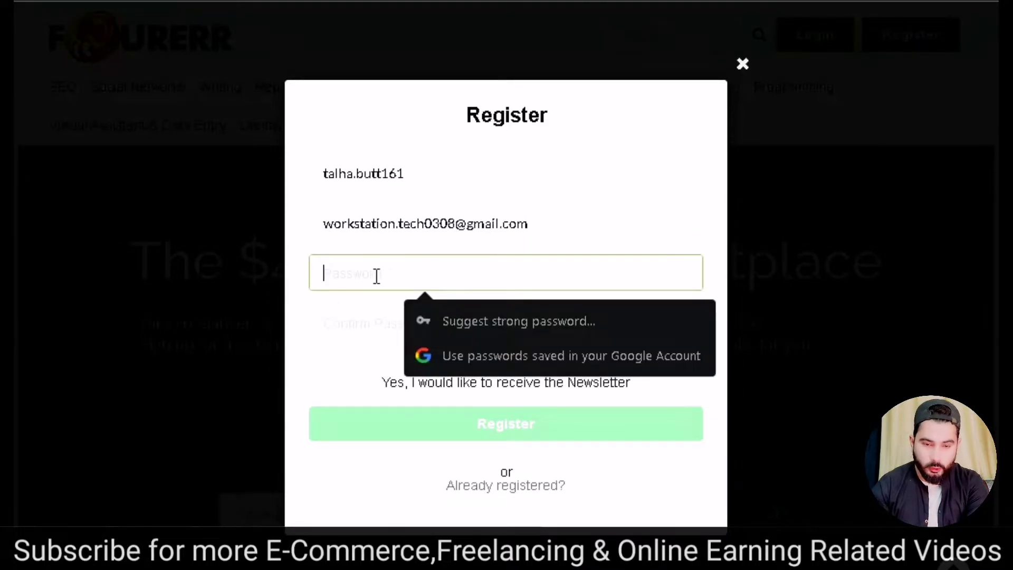
pyautogui.write('********')
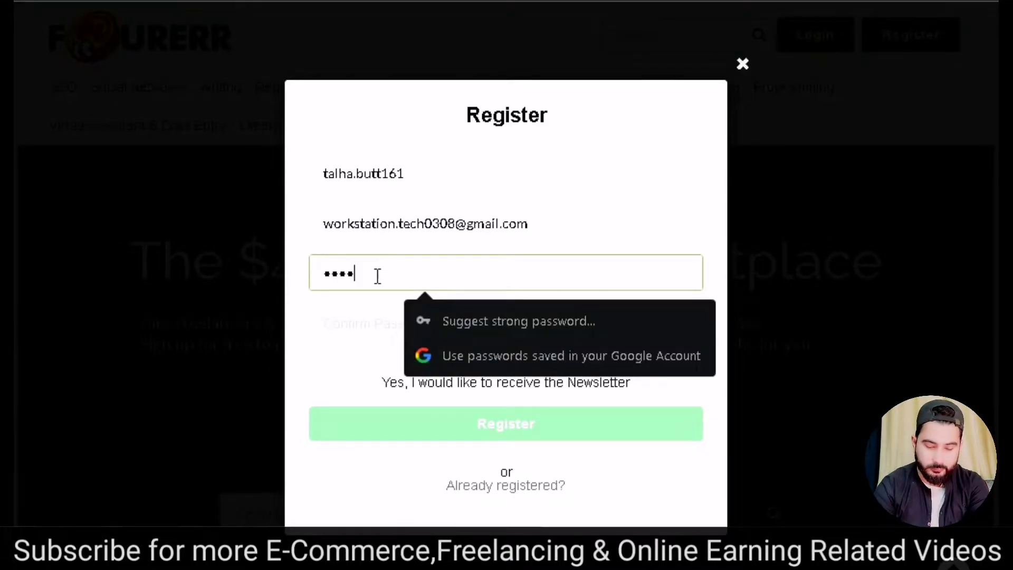
pyautogui.write('*')
pyautogui.press('Tab')
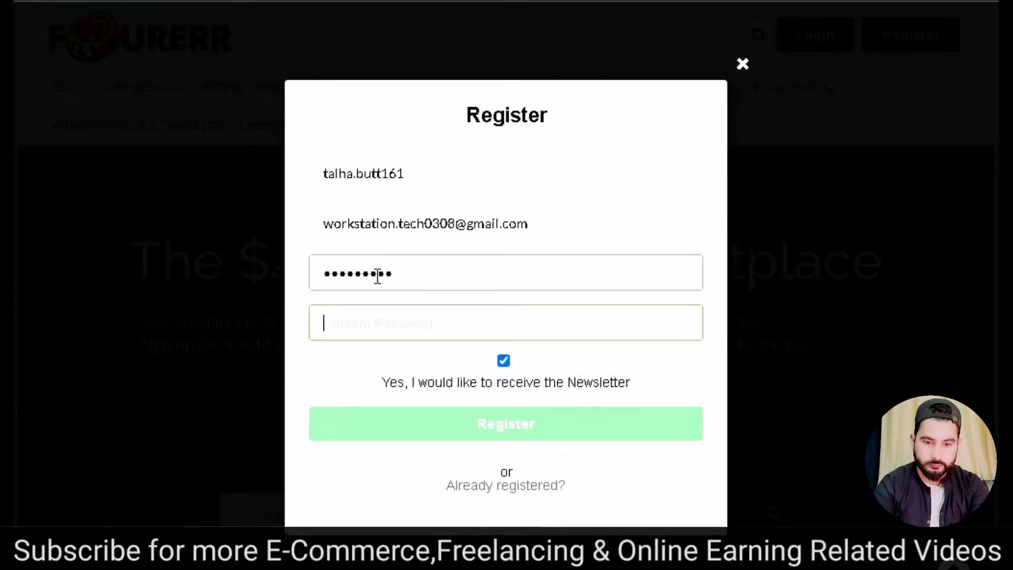
pyautogui.write('********')
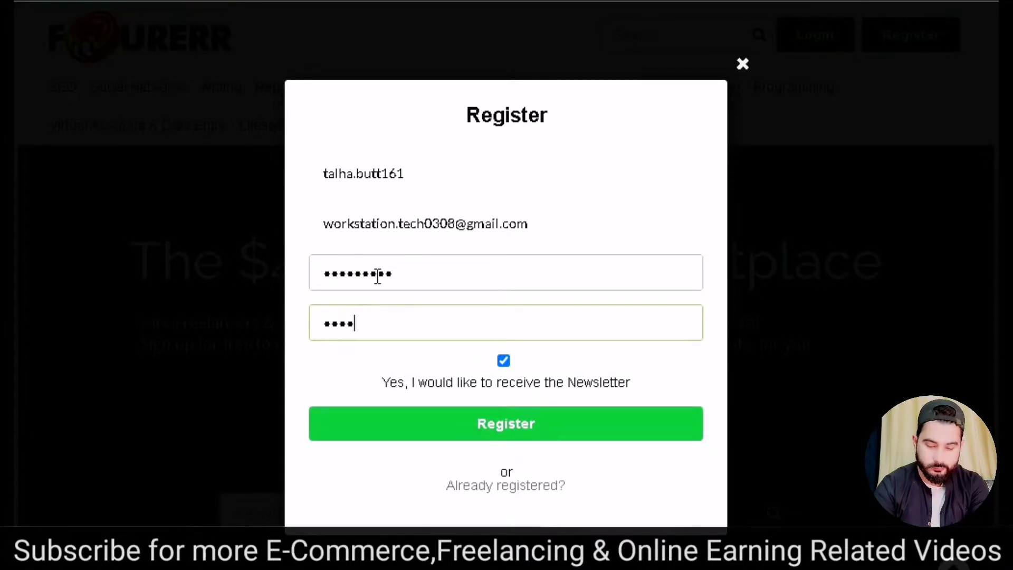
pyautogui.write('*')
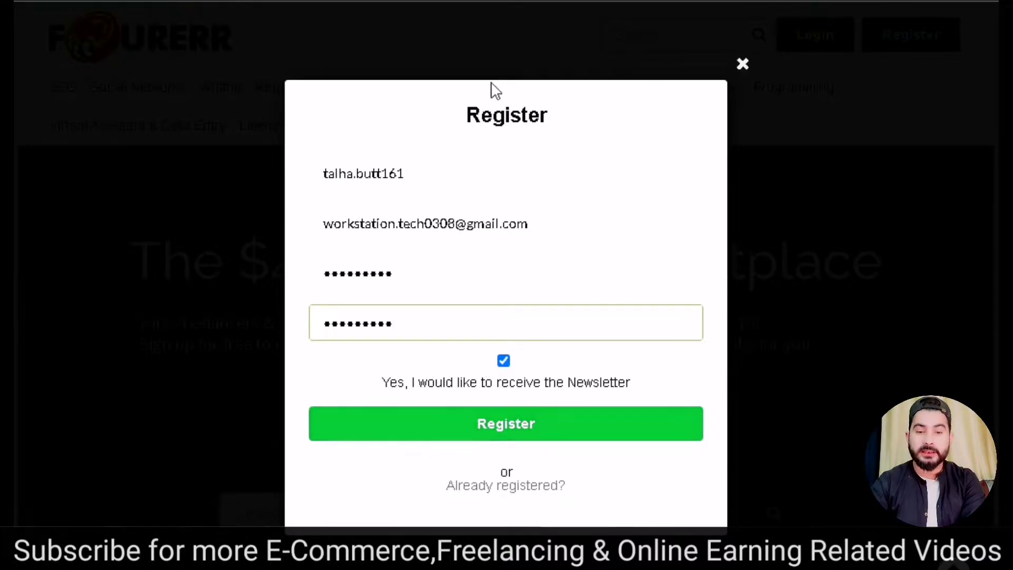
pyautogui.click(530, 439)
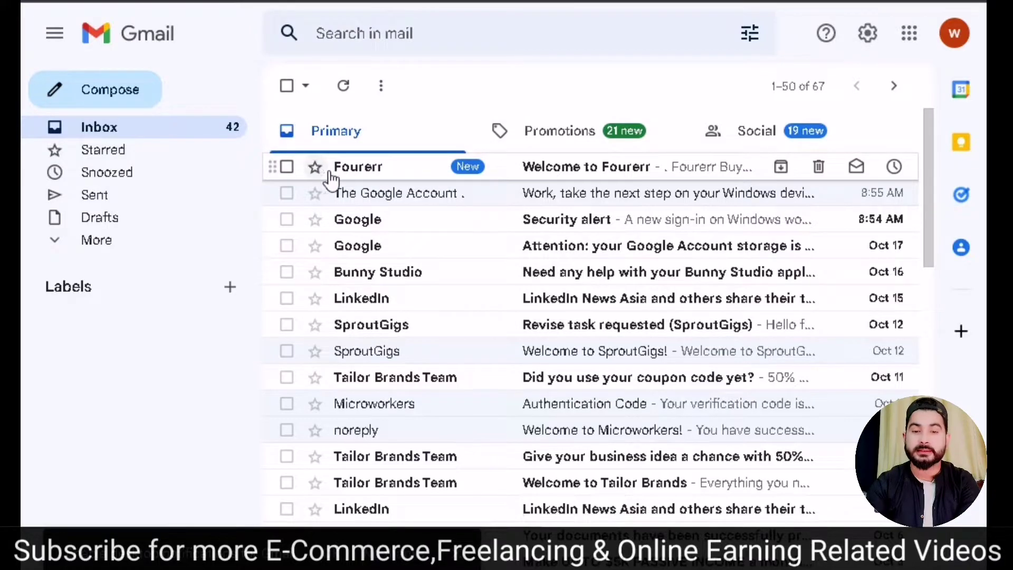
# - Open the Welcome to Fourerr email in Gmail and follow its verify-email link
pyautogui.click(590, 177)
pyautogui.scroll(-3, 499, 291)
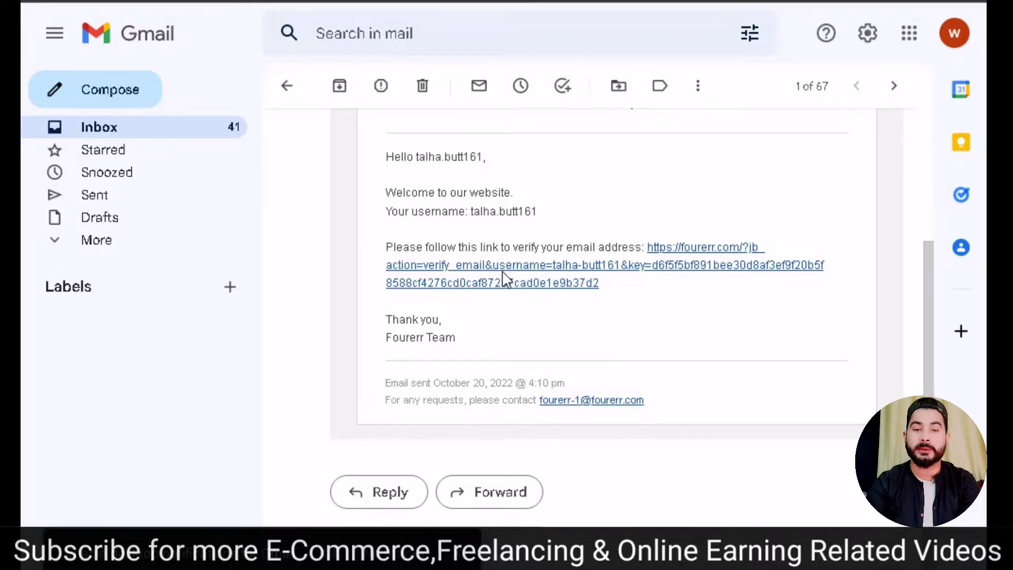
pyautogui.click(503, 273)
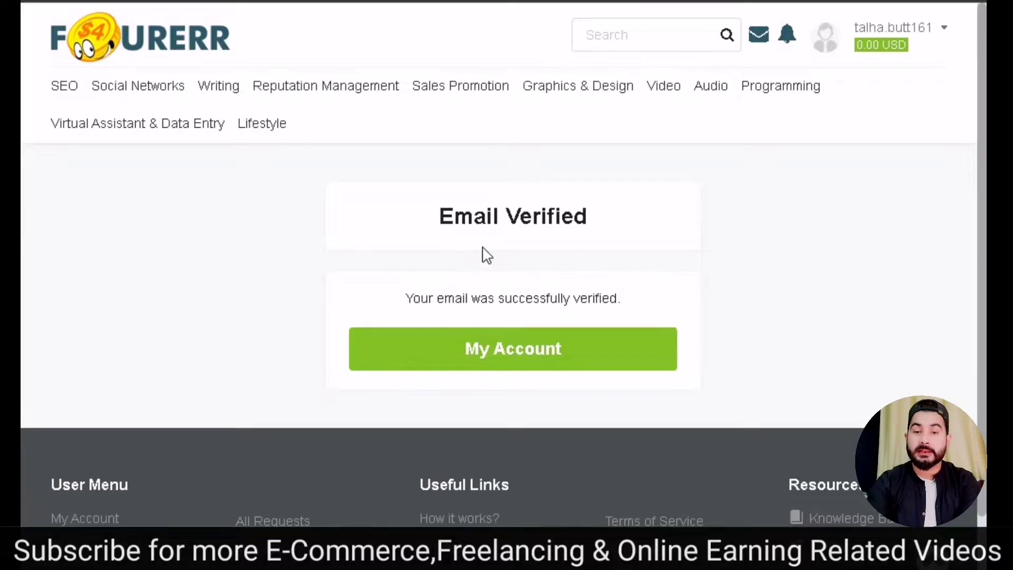
# - Go to My Account and choose Public Profile under Profile in the account menu
pyautogui.scroll(-2, 600, 241)
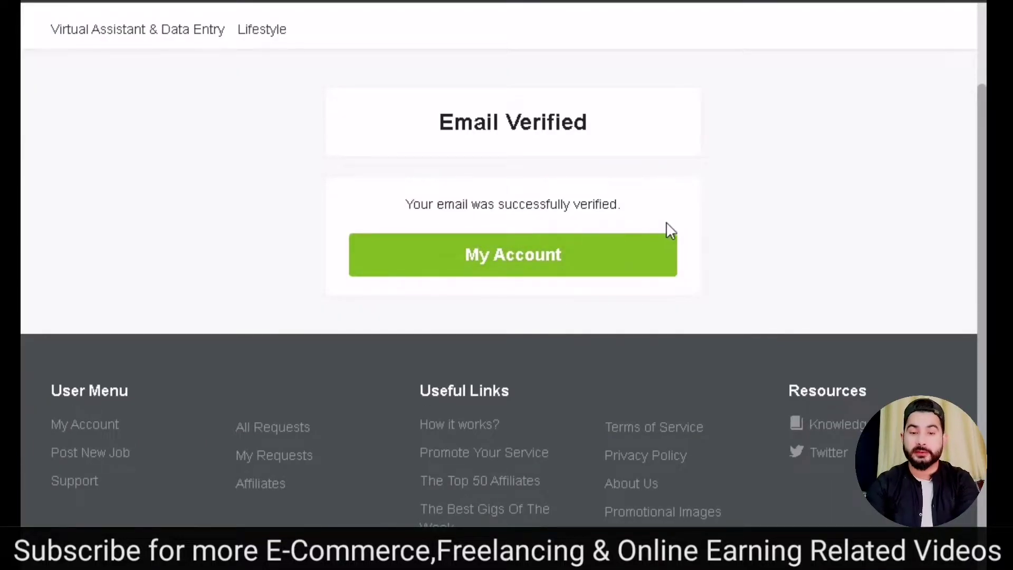
pyautogui.click(508, 262)
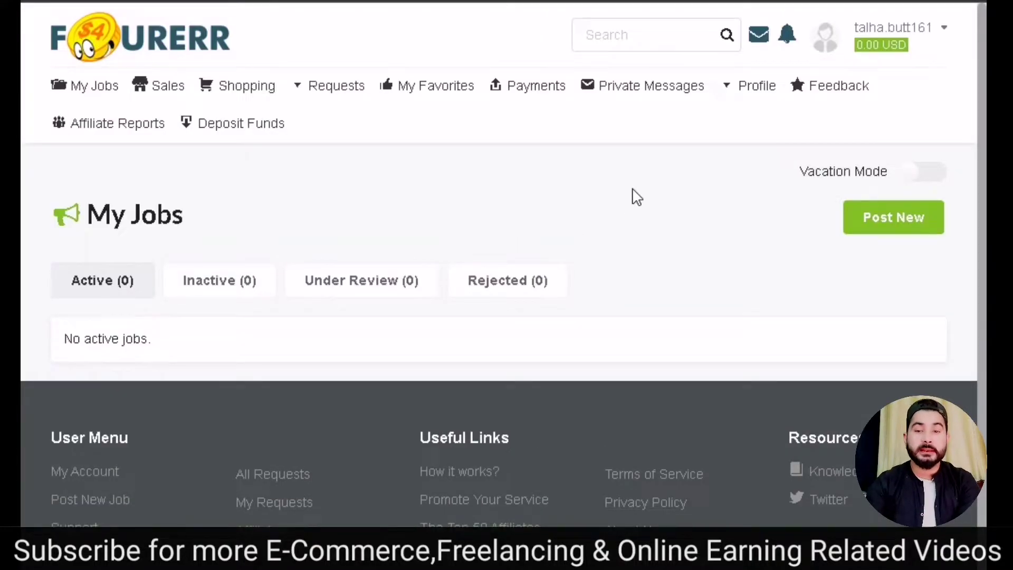
pyautogui.click(924, 38)
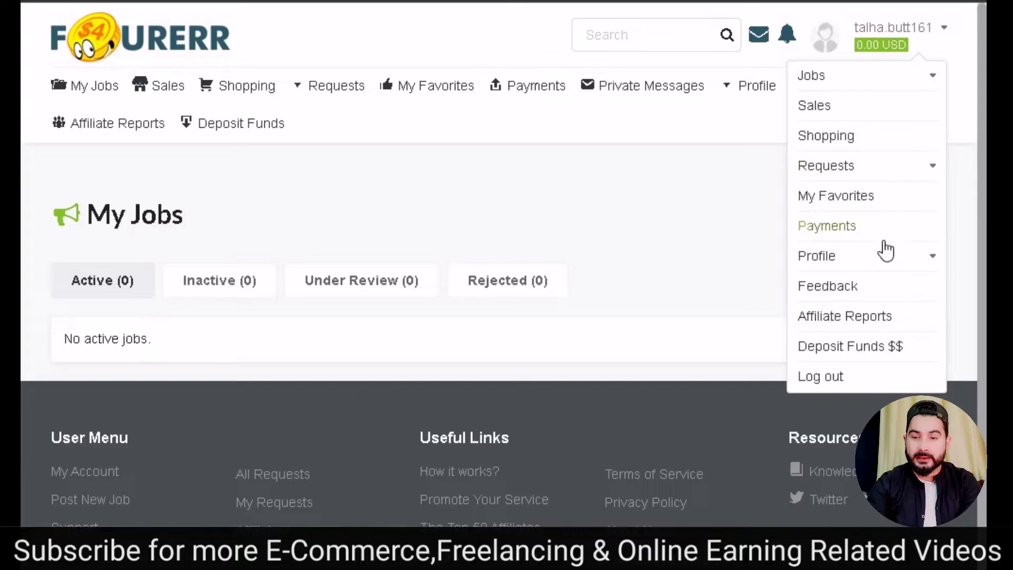
pyautogui.click(811, 267)
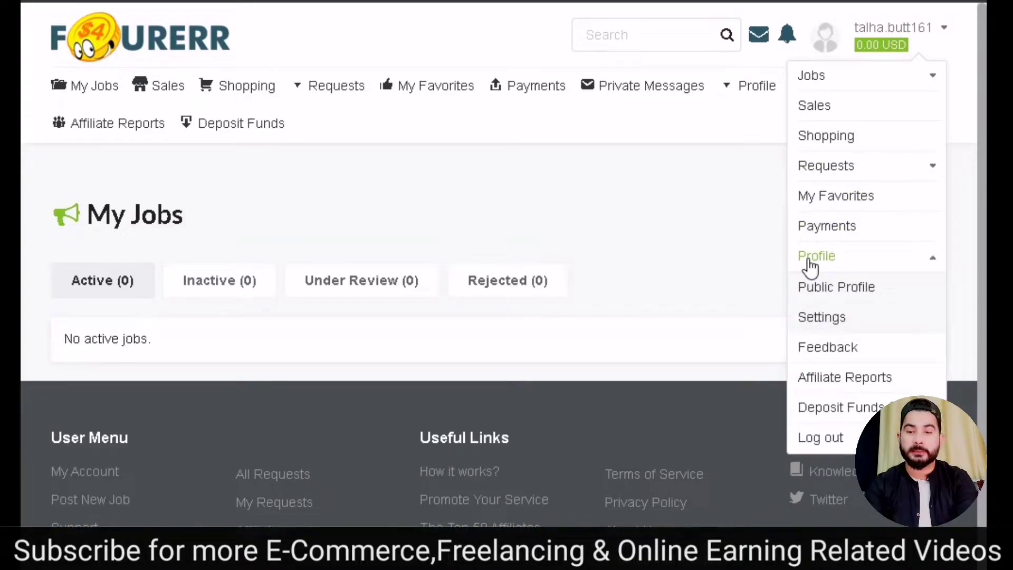
pyautogui.click(856, 289)
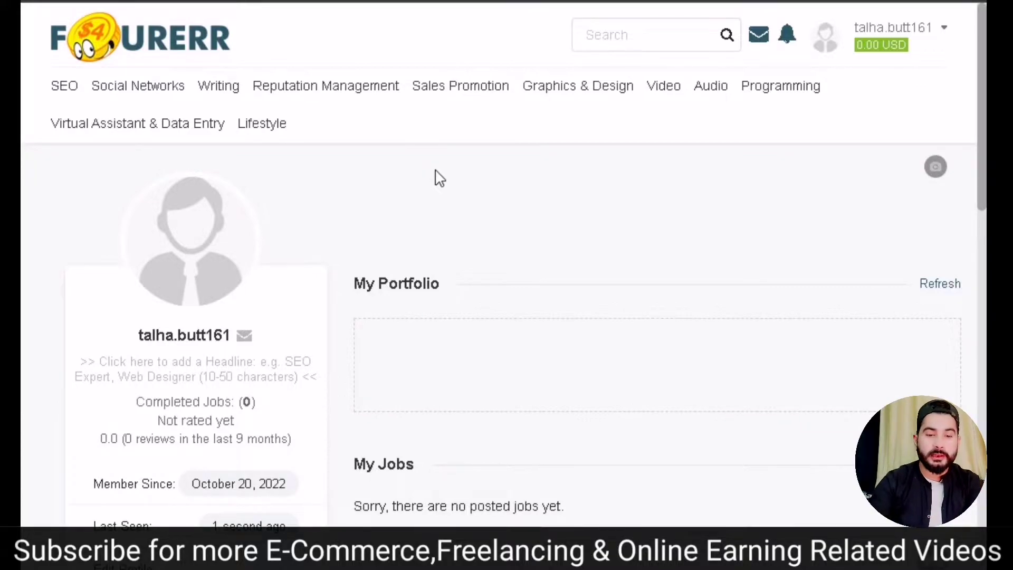
pyautogui.moveTo(208, 236)
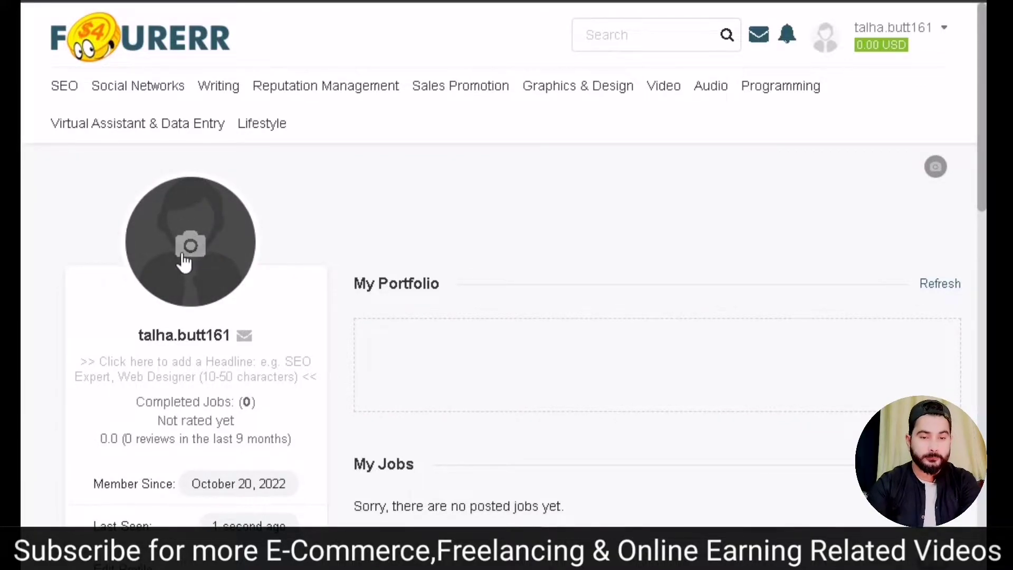
pyautogui.click(192, 243)
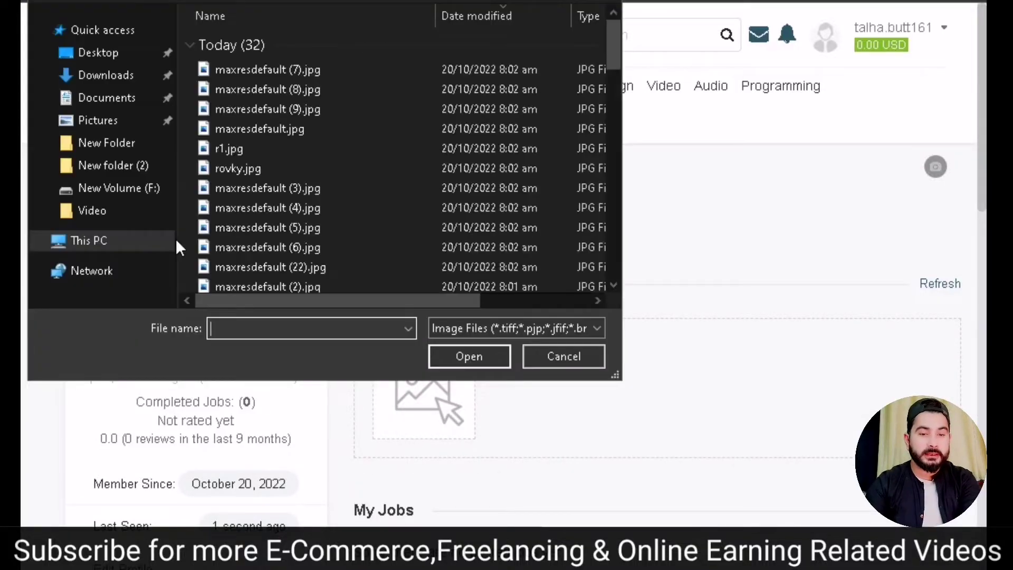
pyautogui.scroll(-3, 321, 113)
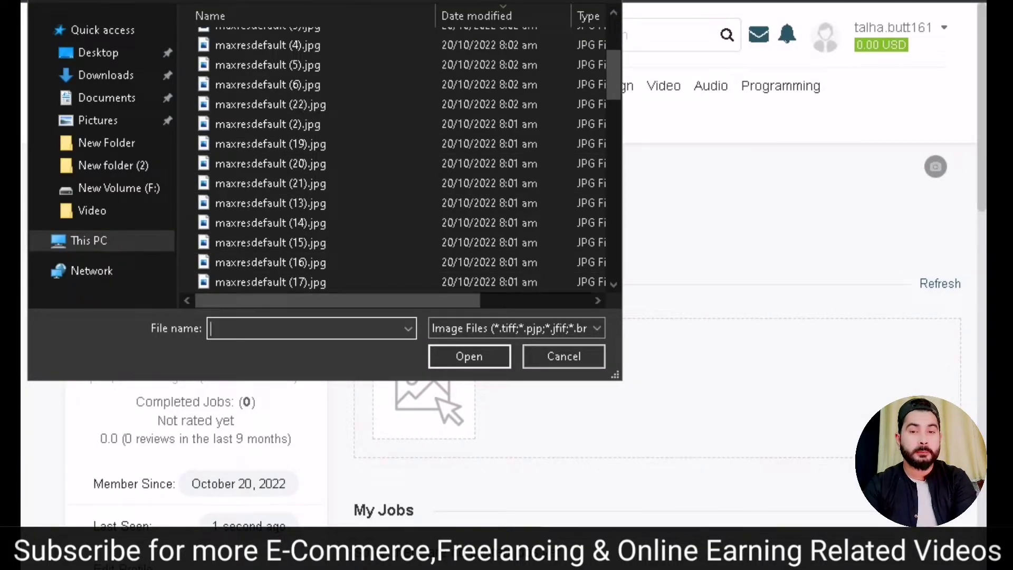
pyautogui.press('Escape')
pyautogui.scroll(-5, 222, 219)
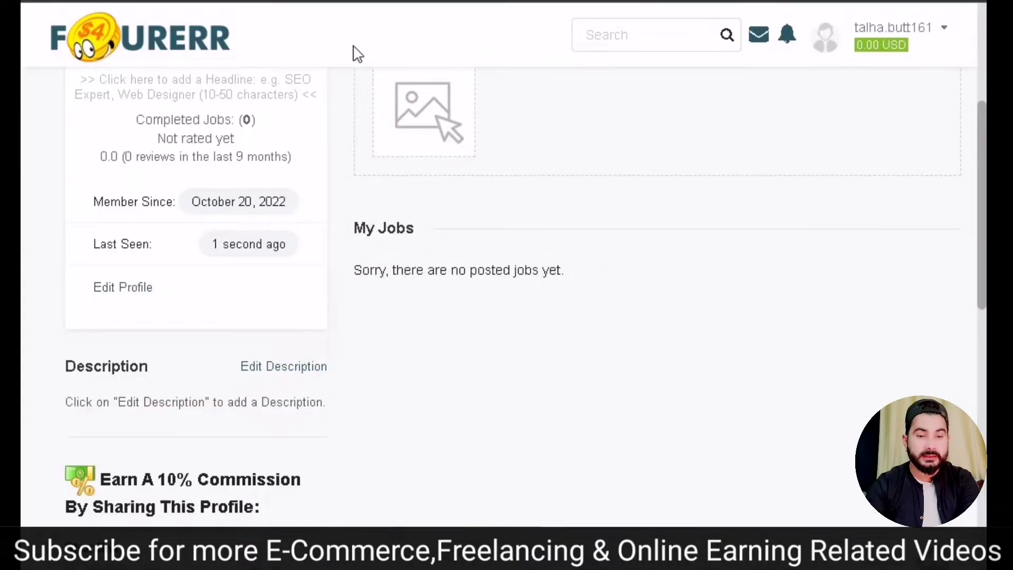
pyautogui.scroll(-3, 279, 124)
pyautogui.scroll(-5, 279, 124)
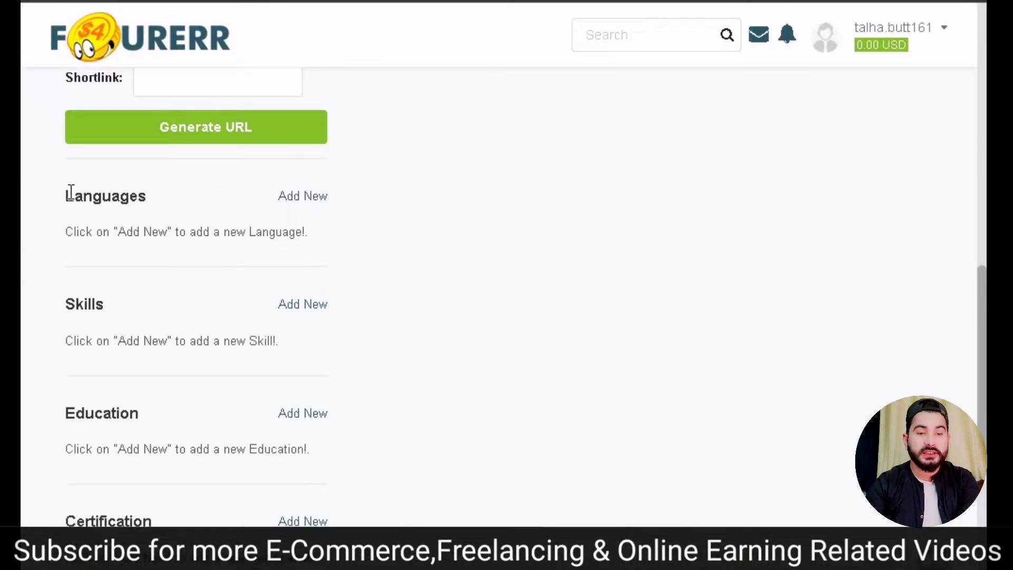
# - Try adding Urdu ('ur') and English ('en') as profile languages
pyautogui.click(312, 203)
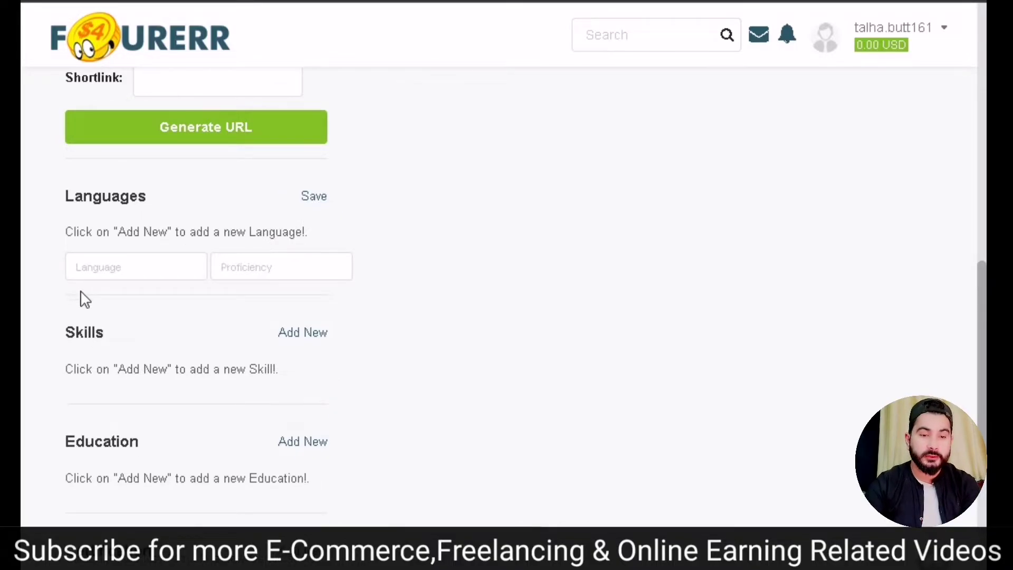
pyautogui.click(154, 264)
pyautogui.write('urdu')
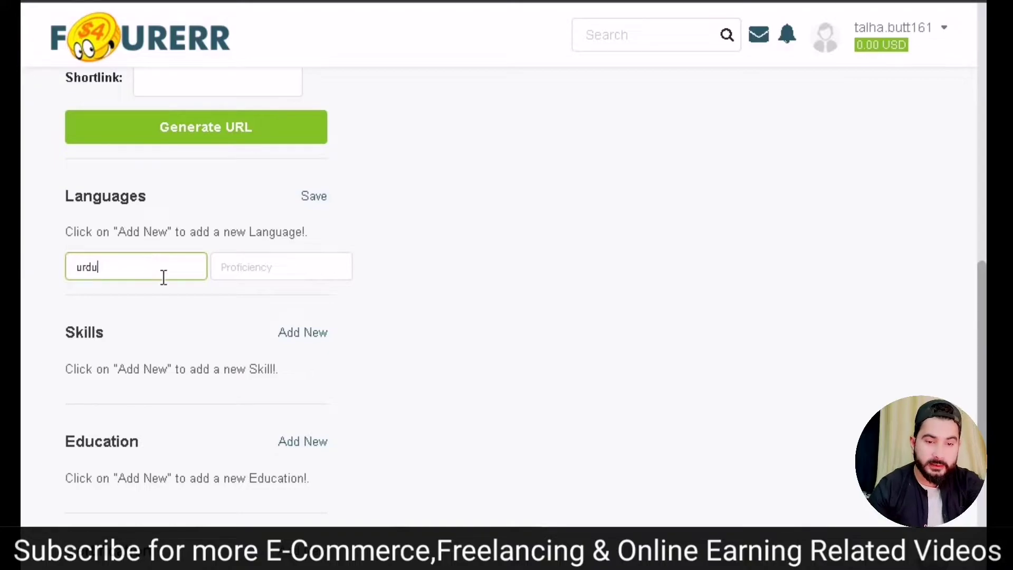
pyautogui.click(314, 196)
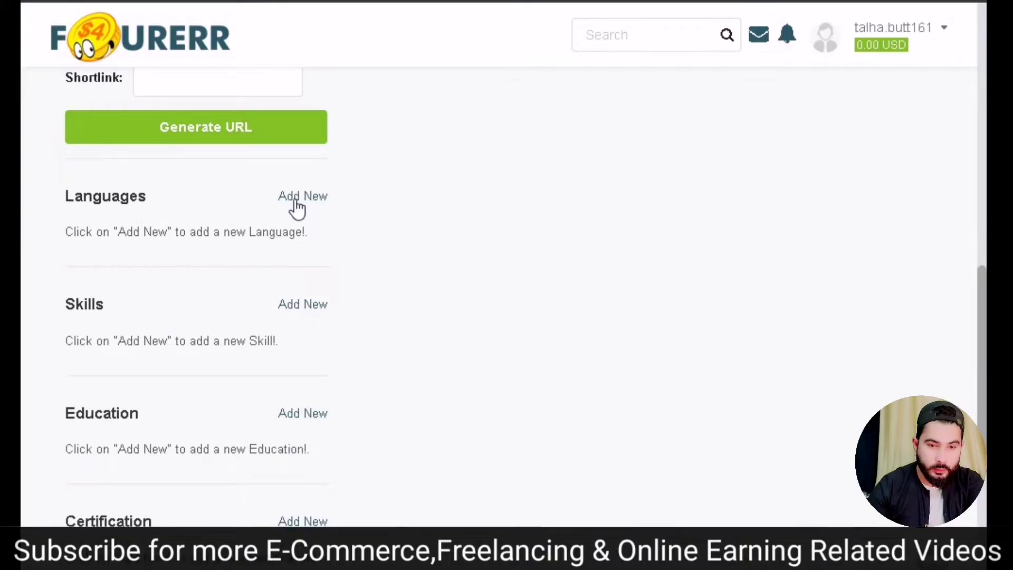
pyautogui.click(301, 197)
pyautogui.click(156, 270)
pyautogui.write('english')
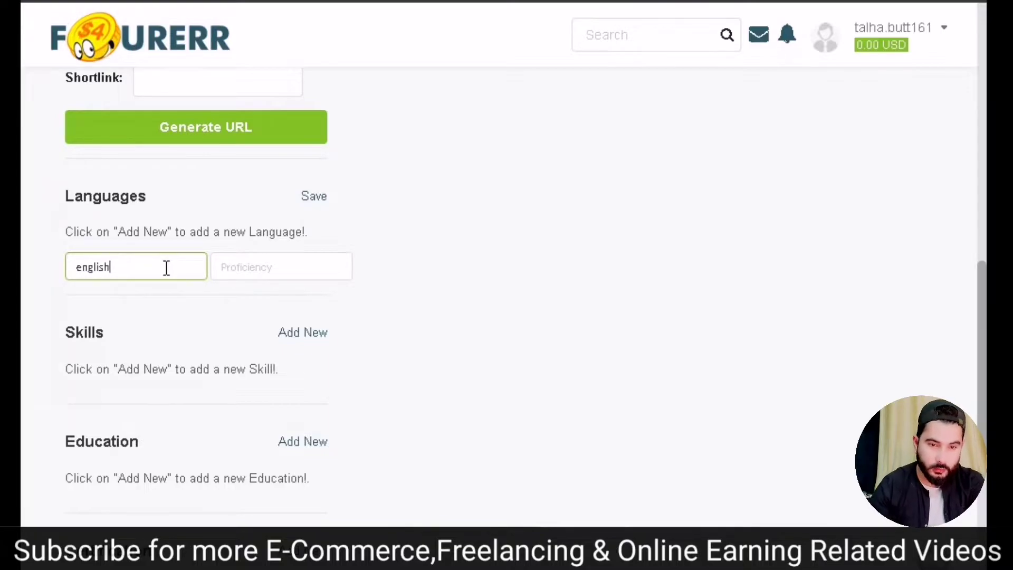
pyautogui.click(314, 198)
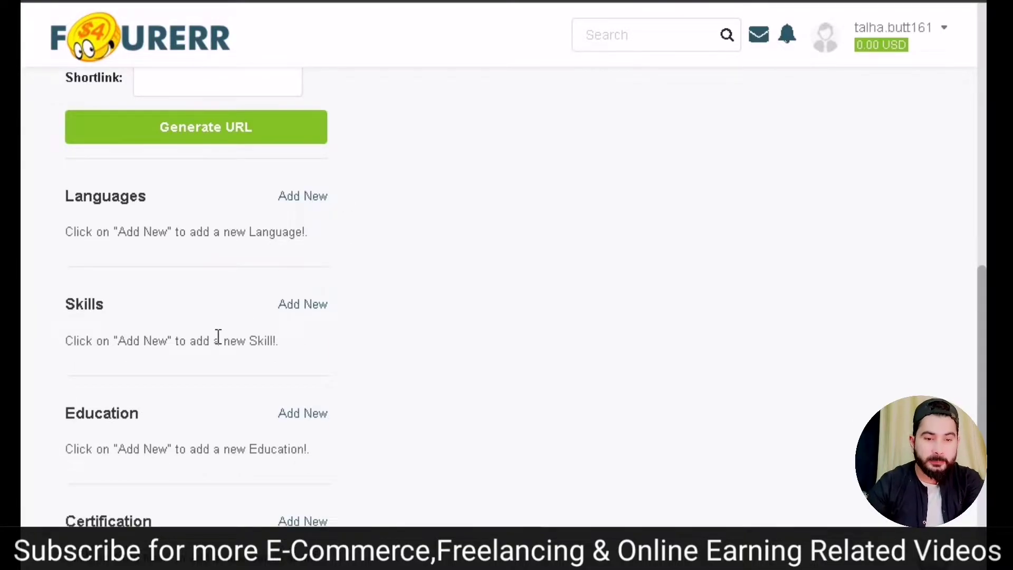
# - Open an empty Skill entry box under Skills
pyautogui.scroll(-2, 219, 338)
pyautogui.scroll(2, 222, 264)
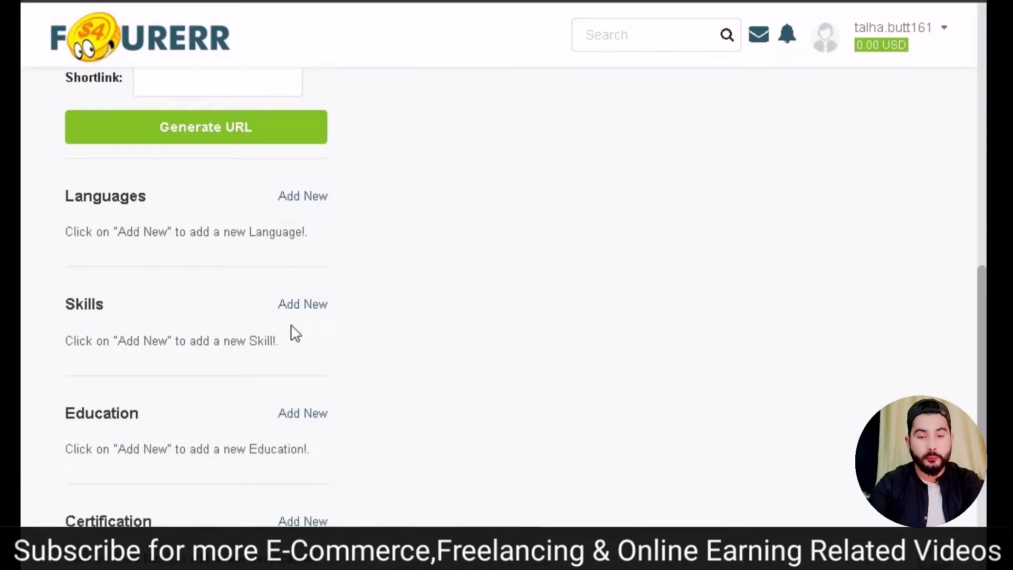
pyautogui.click(303, 305)
pyautogui.click(168, 378)
# - Discard the 'logo' skill entry and save 'editing' as a skill
pyautogui.write('logo')
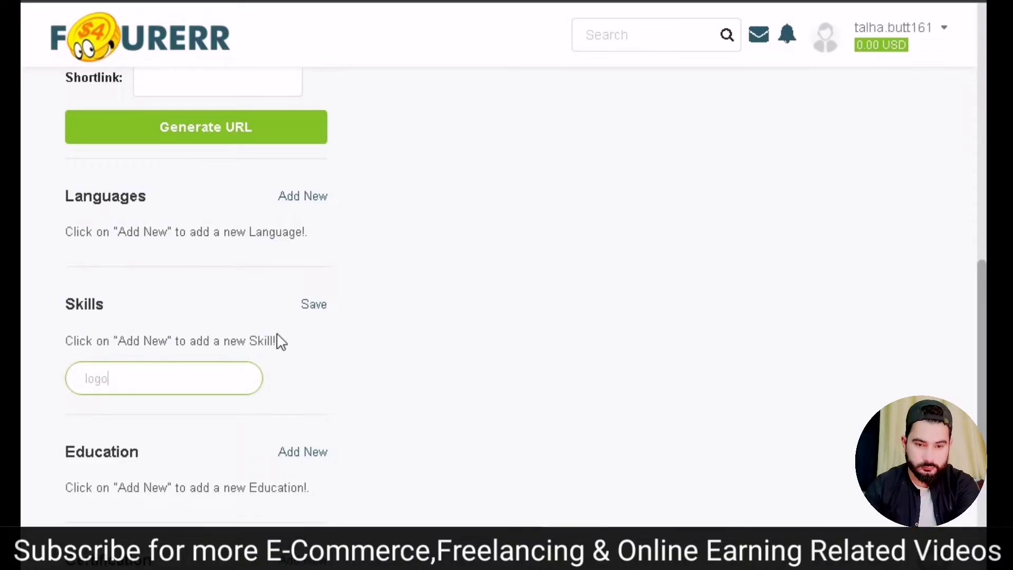
pyautogui.click(313, 306)
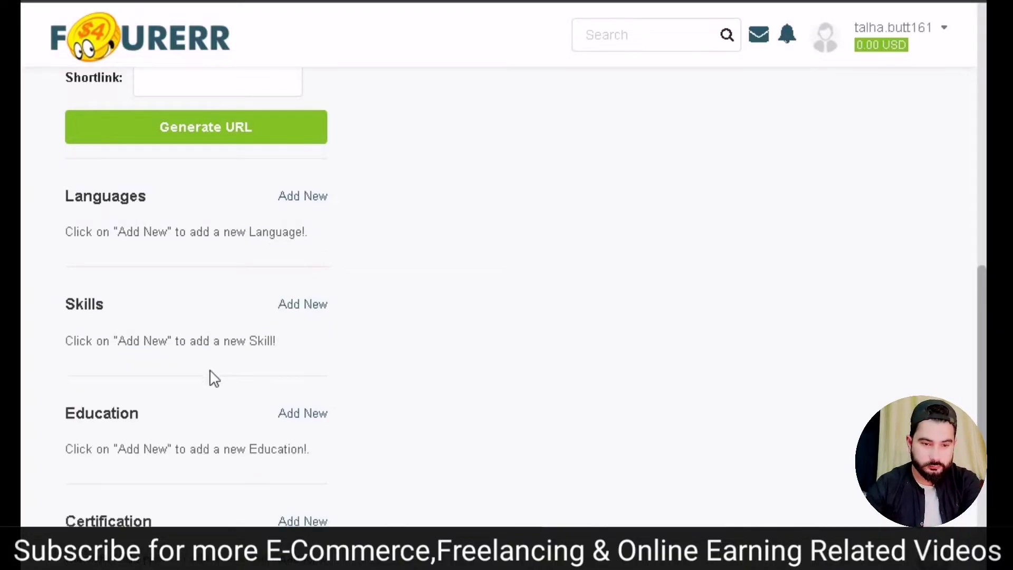
pyautogui.click(297, 307)
pyautogui.click(166, 373)
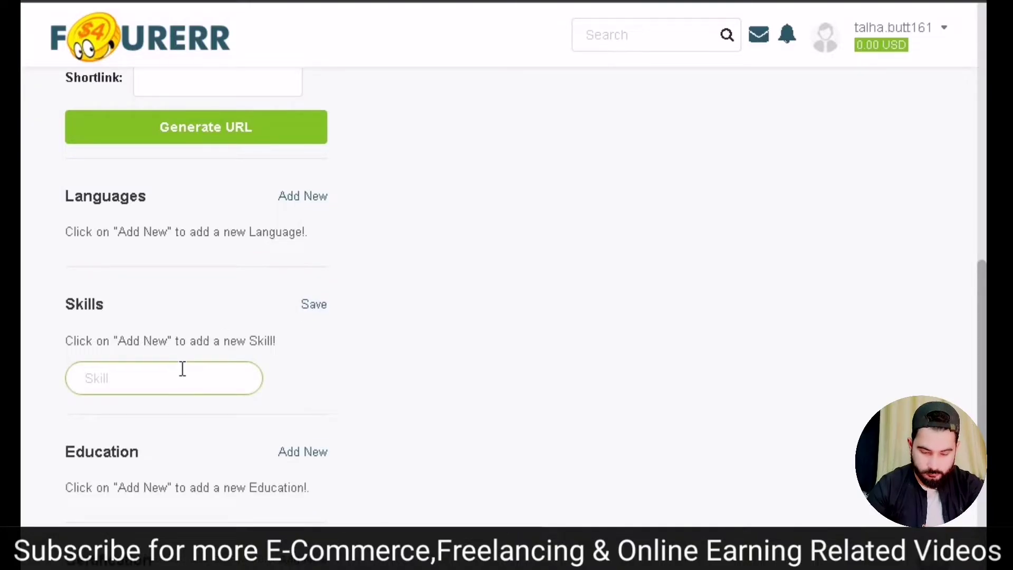
pyautogui.write('editing')
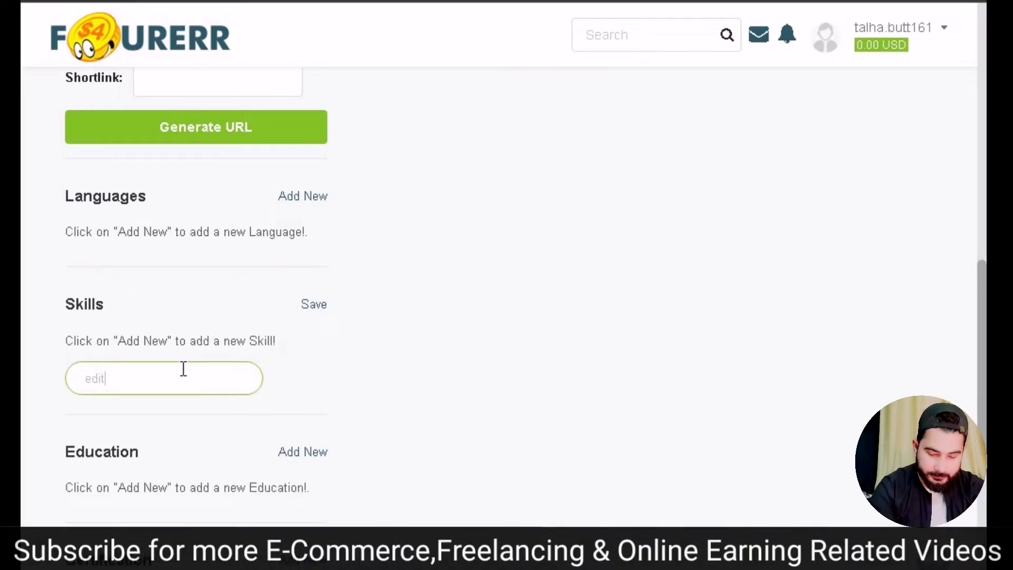
pyautogui.click(315, 304)
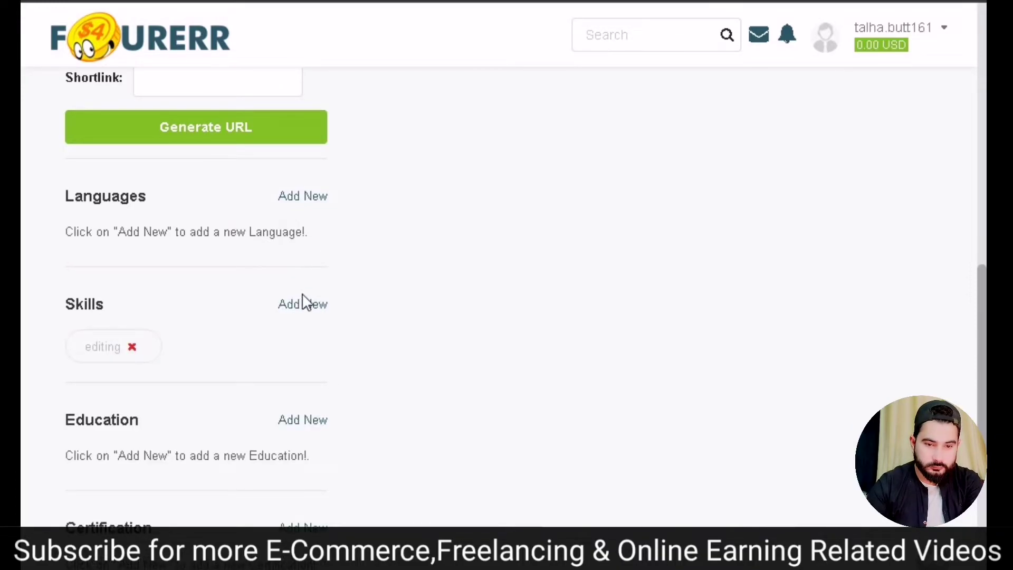
# - Add 'seo' as a second profile skill
pyautogui.click(304, 303)
pyautogui.click(154, 384)
pyautogui.write('seo')
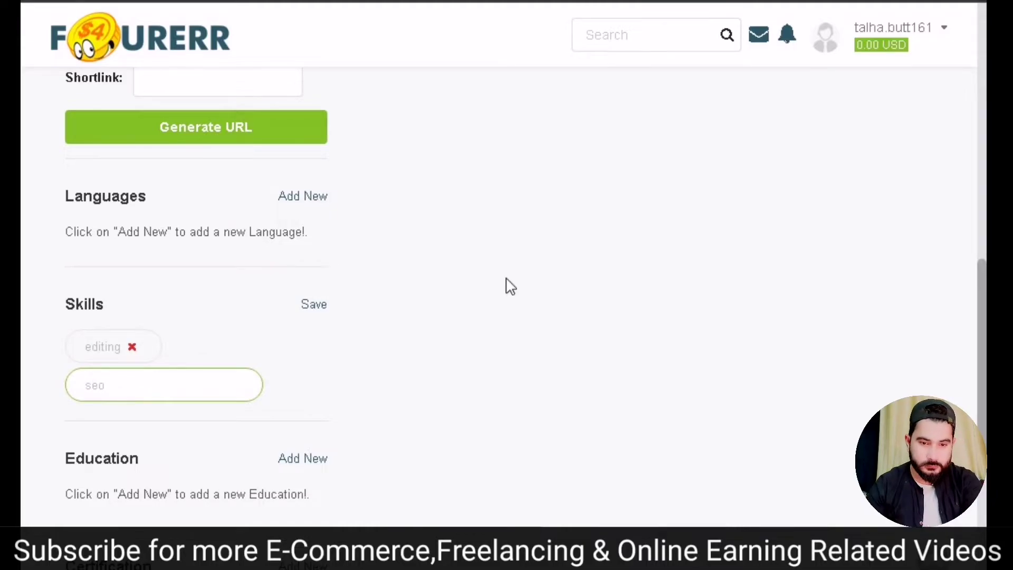
pyautogui.click(310, 307)
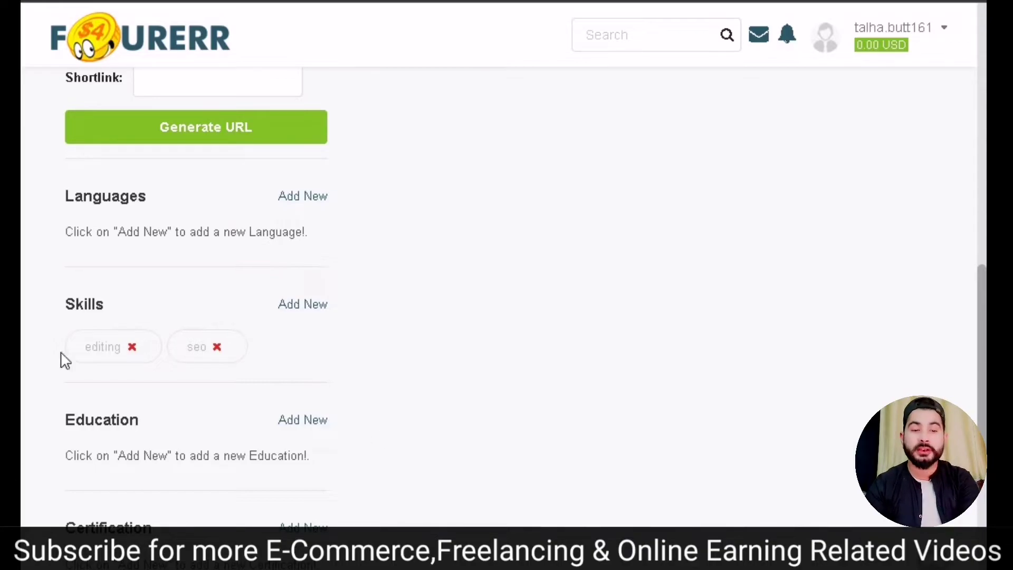
pyautogui.scroll(-2, 273, 353)
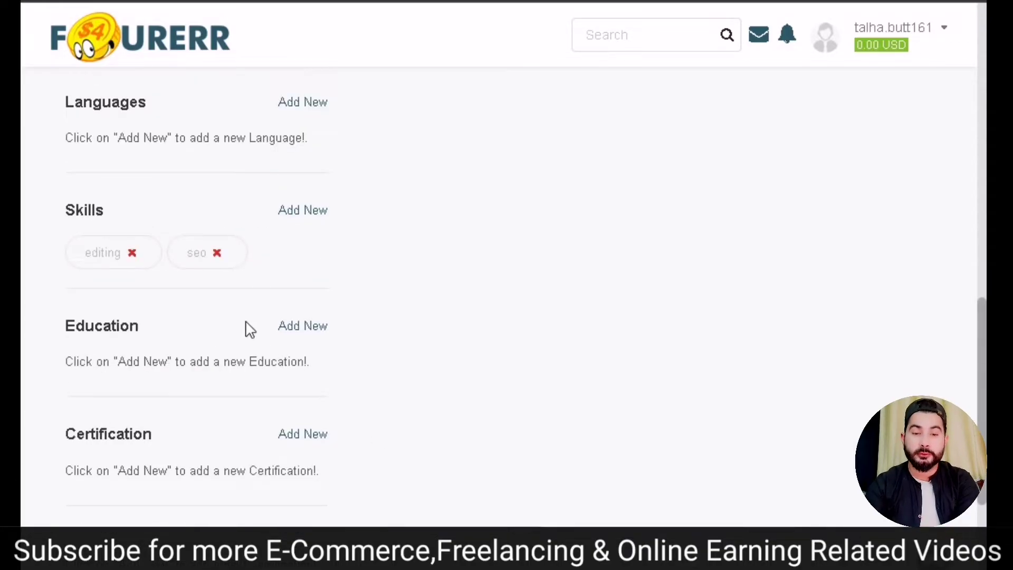
# - Open the Add education form and enter the school name
pyautogui.click(305, 328)
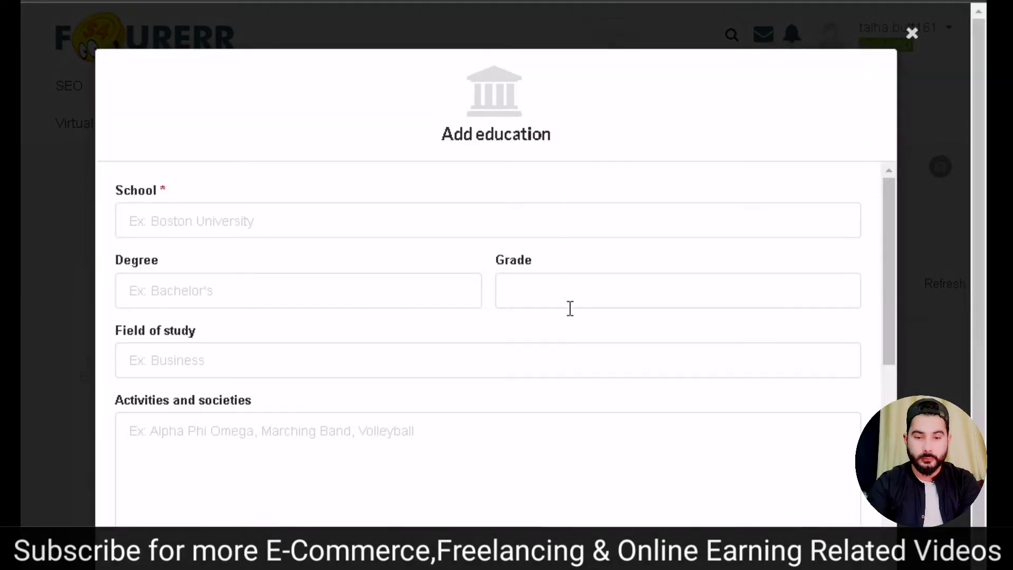
pyautogui.click(193, 220)
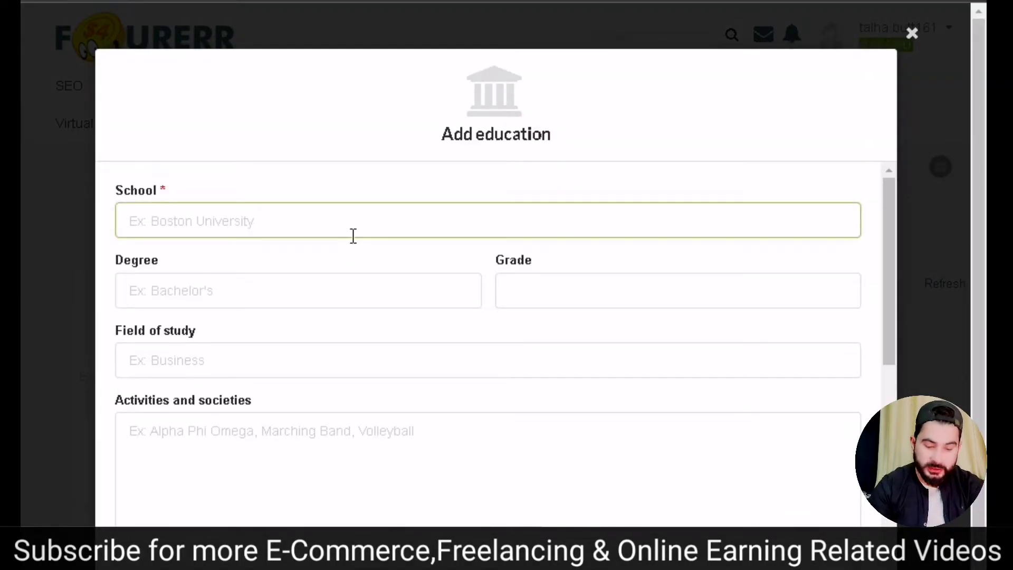
pyautogui.write('navee')
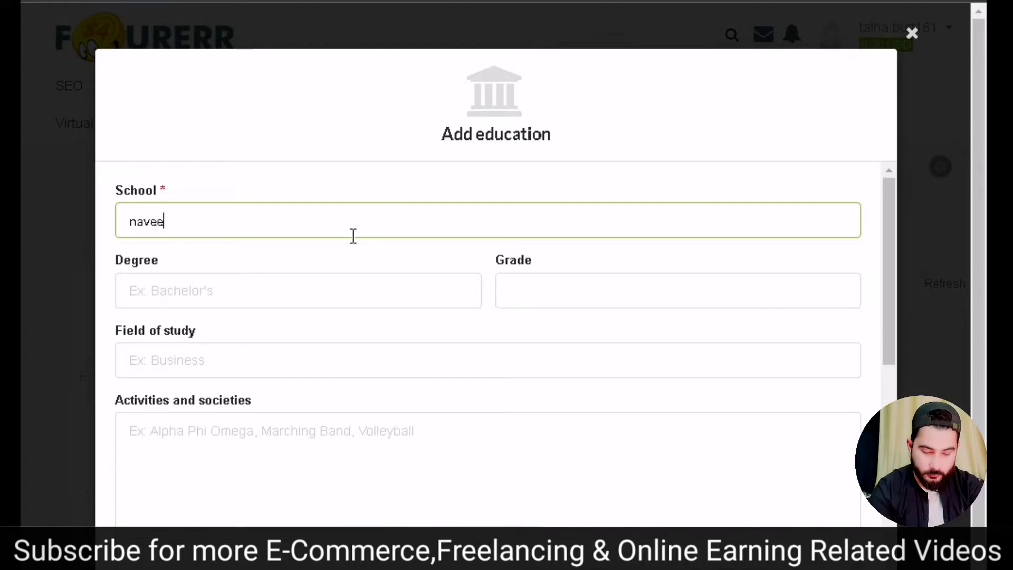
pyautogui.write('d founf')
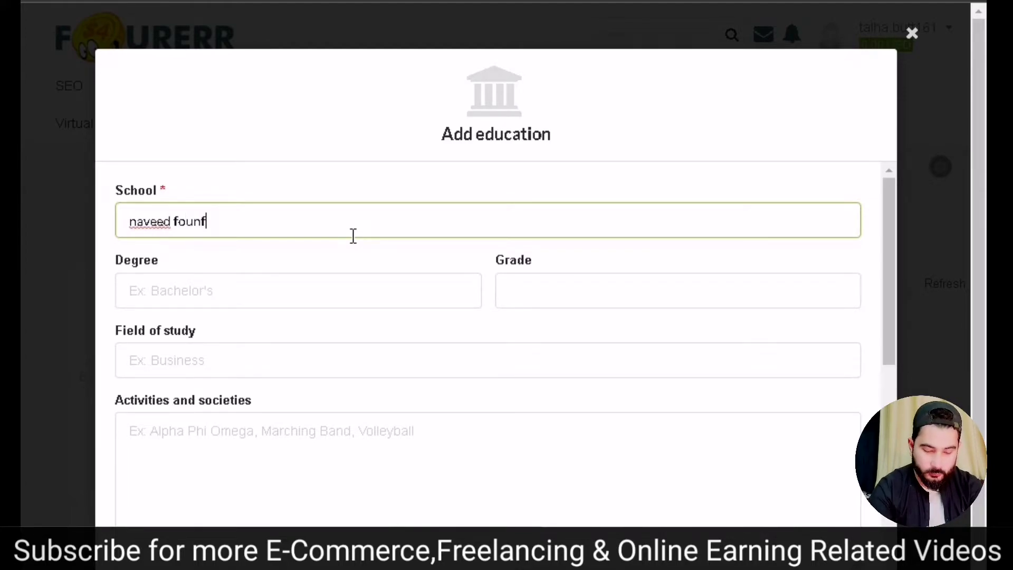
pyautogui.press('BackSpace')
pyautogui.write('dation nhigh')
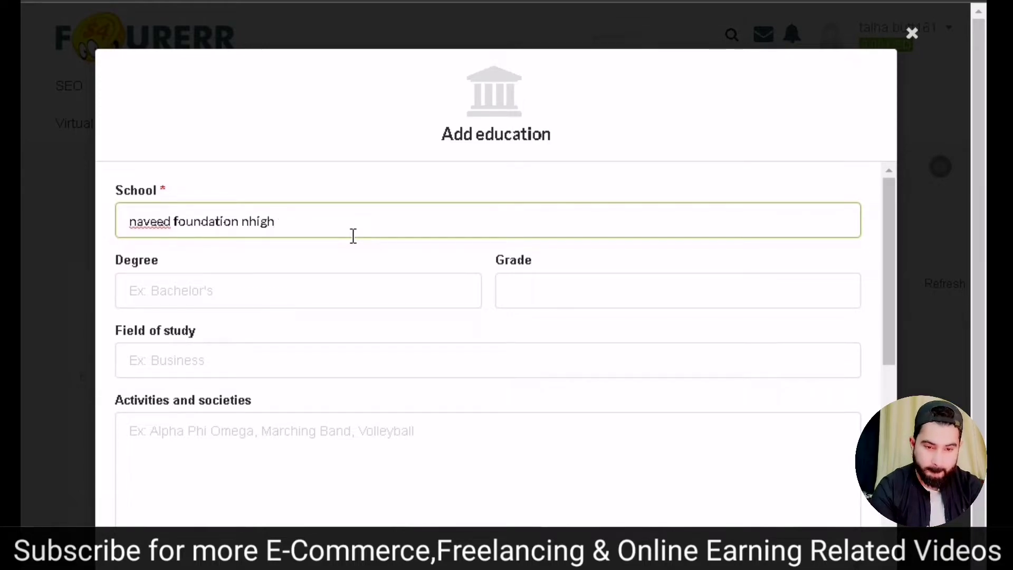
pyautogui.press('BackSpace')
pyautogui.press('BackSpace')
pyautogui.press('BackSpace')
pyautogui.press('BackSpace')
pyautogui.press('BackSpace')
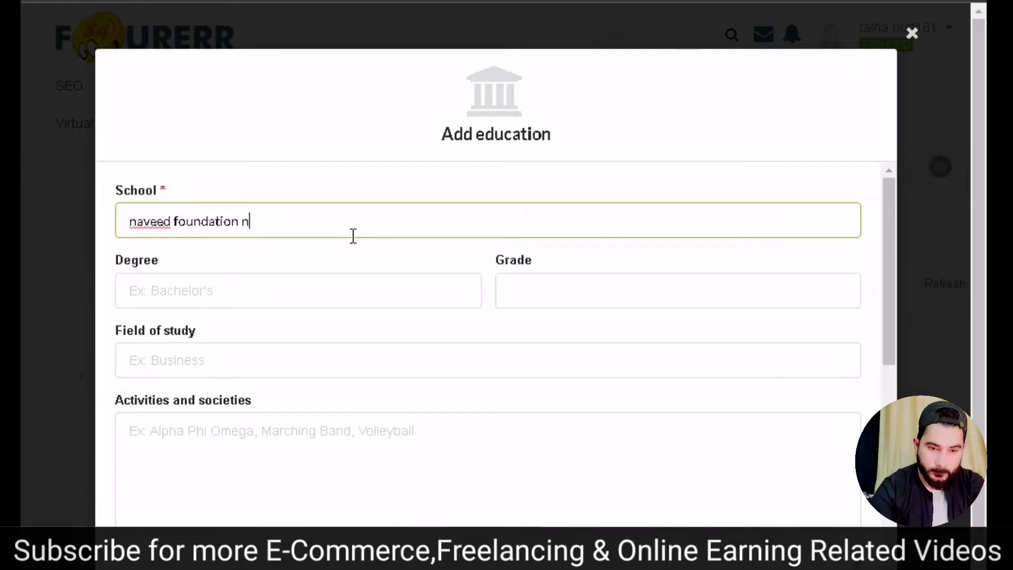
pyautogui.write('high school')
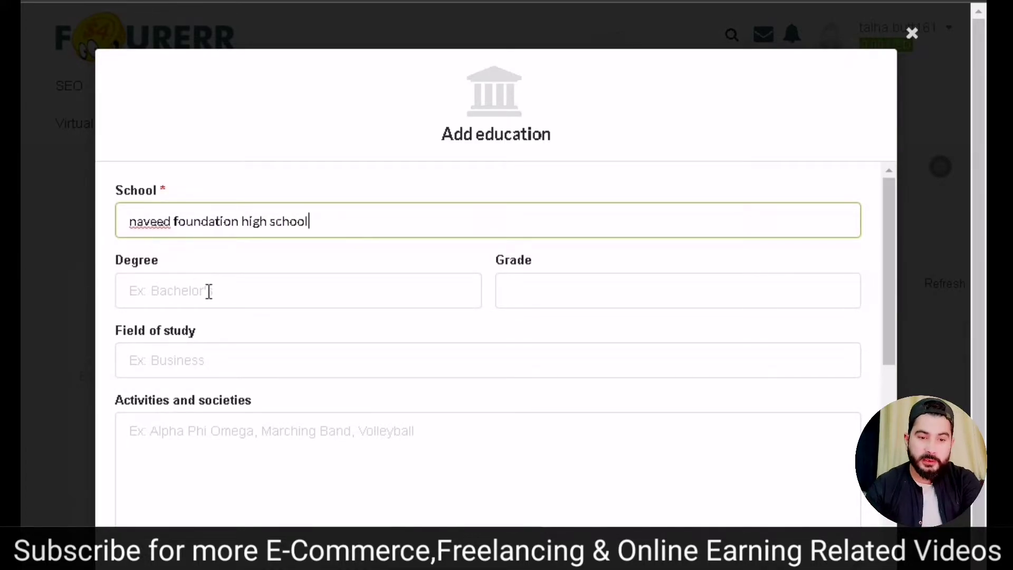
# - Fill in Degree 'BA', Grade 'a+' and Field of study 'education'
pyautogui.click(210, 292)
pyautogui.write('ba')
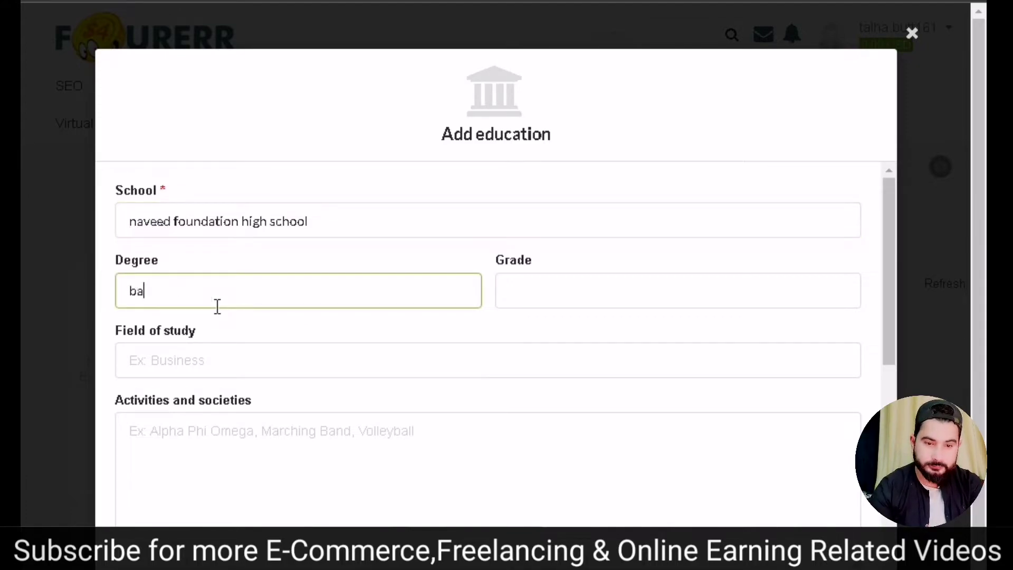
pyautogui.press('BackSpace')
pyautogui.write('B')
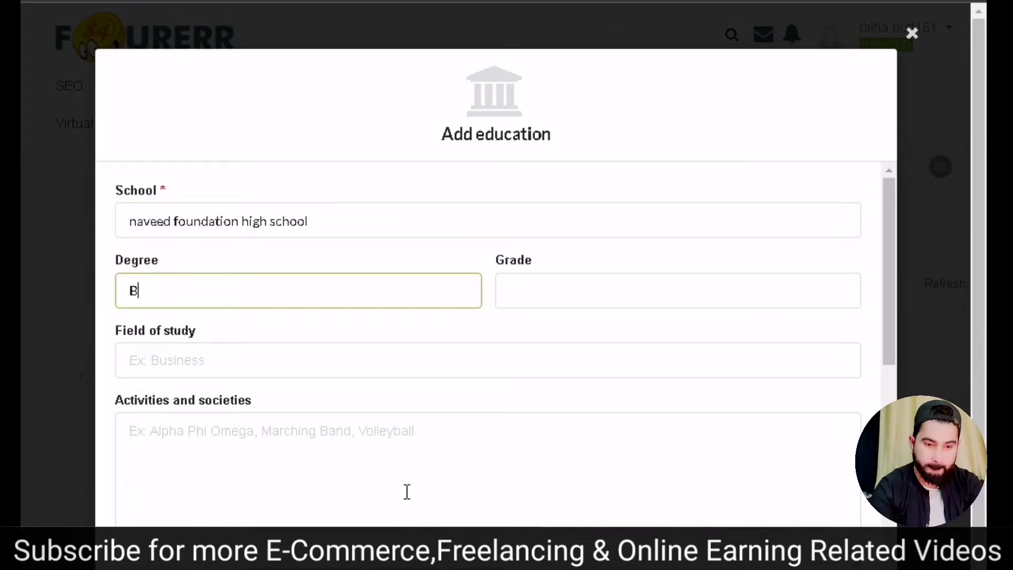
pyautogui.write('A')
pyautogui.press('Tab')
pyautogui.write('a+')
pyautogui.click(203, 365)
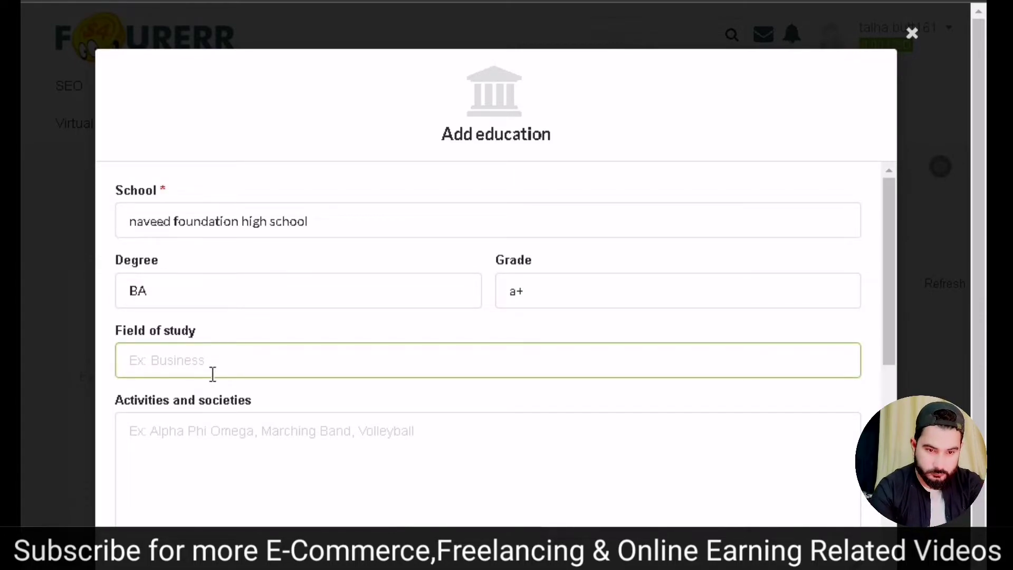
pyautogui.write('education')
# - Write 'hello i am good free luncer' as the activities and societies note
pyautogui.click(255, 447)
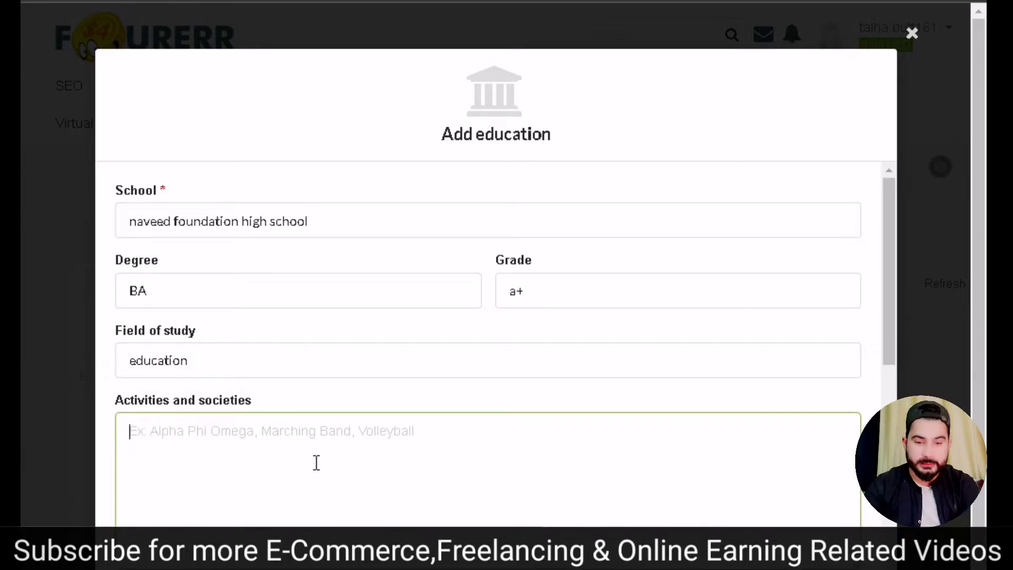
pyautogui.write('hell')
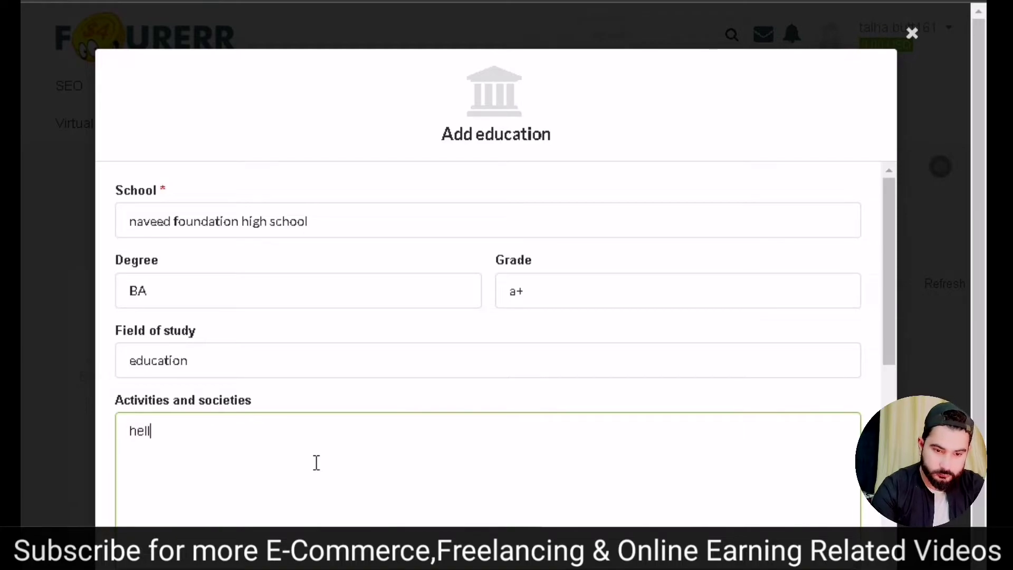
pyautogui.press('BackSpace')
pyautogui.write('hello i am good free luncer')
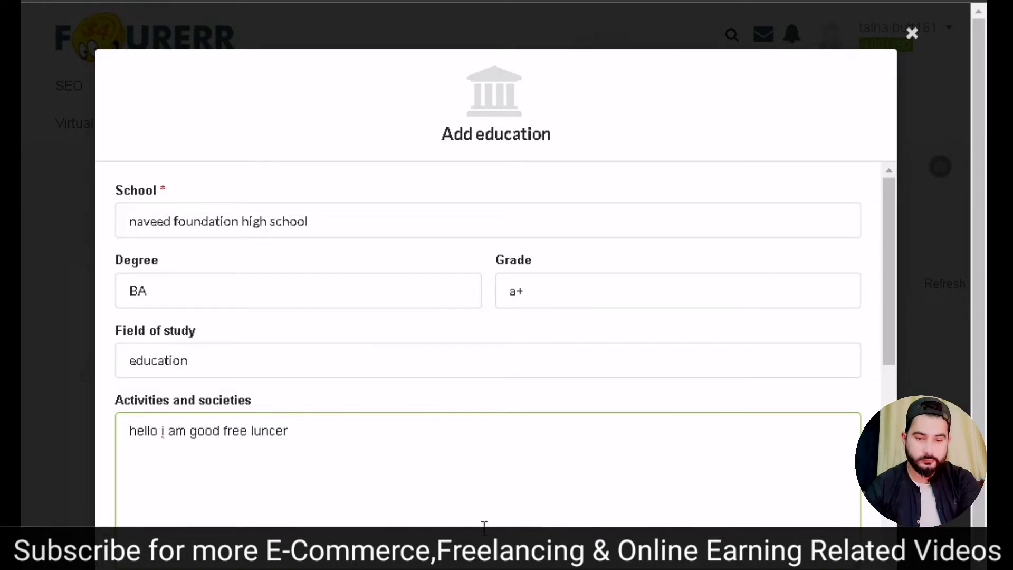
pyautogui.scroll(-6, 817, 412)
pyautogui.scroll(3, 775, 372)
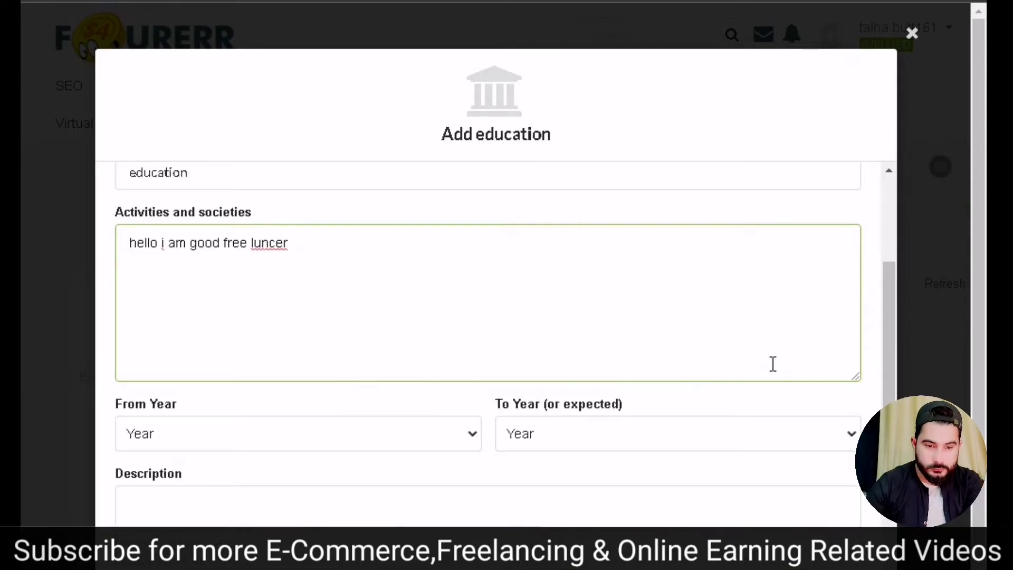
# - Set the education years from 2014 to 2018 and save the entry
pyautogui.scroll(-2, 773, 365)
pyautogui.click(164, 351)
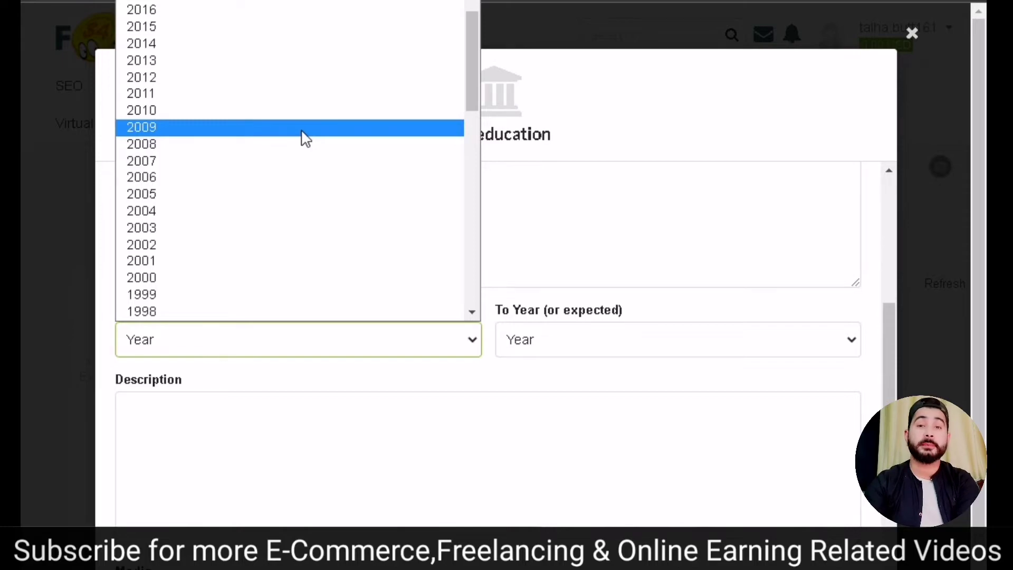
pyautogui.click(217, 45)
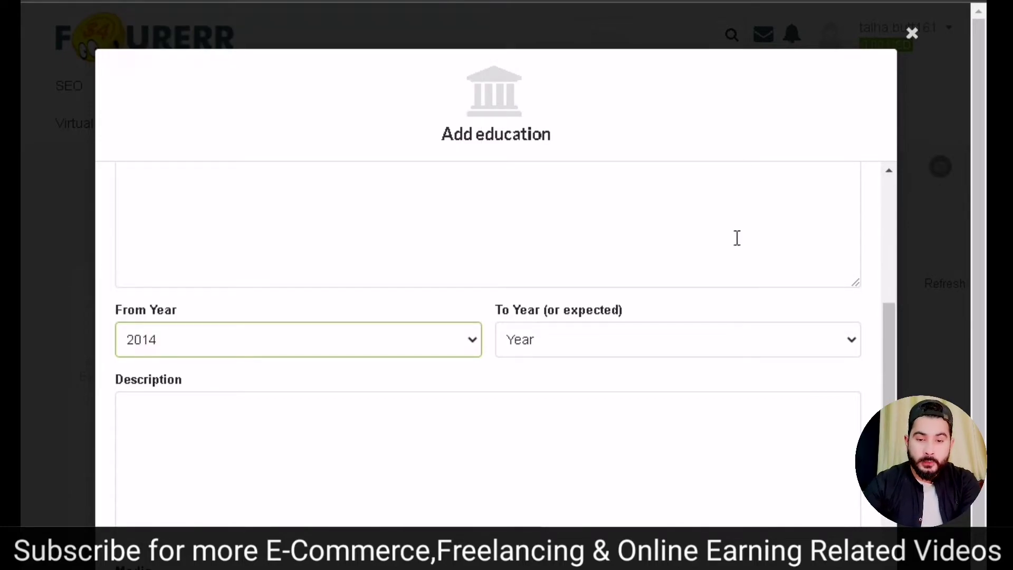
pyautogui.click(580, 337)
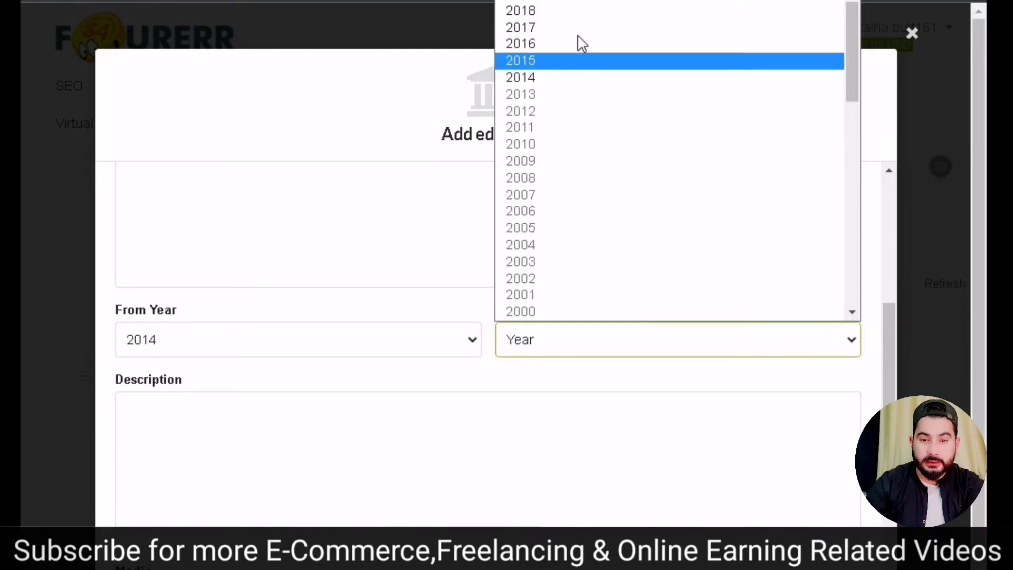
pyautogui.click(552, 11)
pyautogui.scroll(-3, 297, 336)
pyautogui.click(209, 287)
pyautogui.scroll(-1, 329, 289)
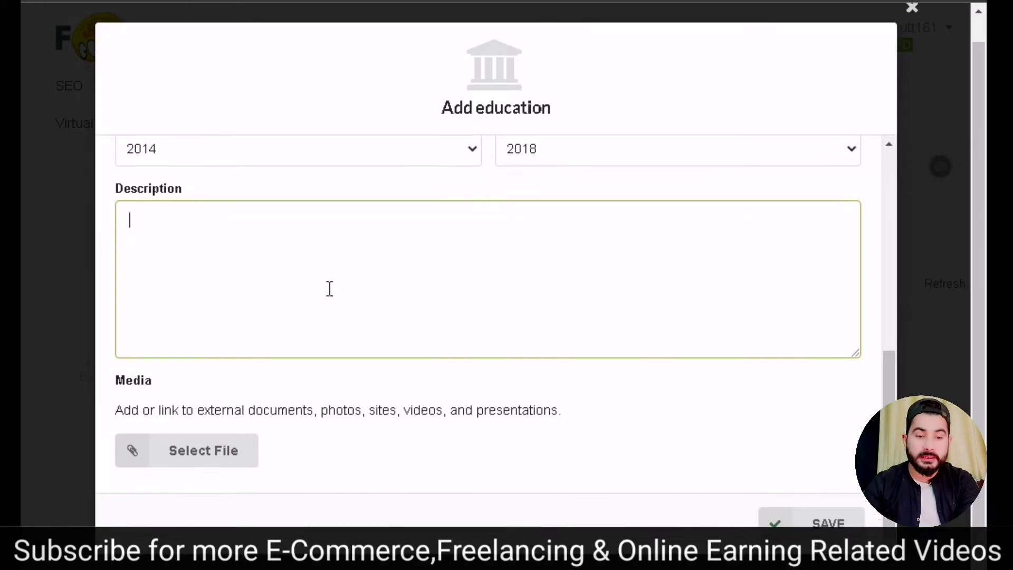
pyautogui.click(839, 526)
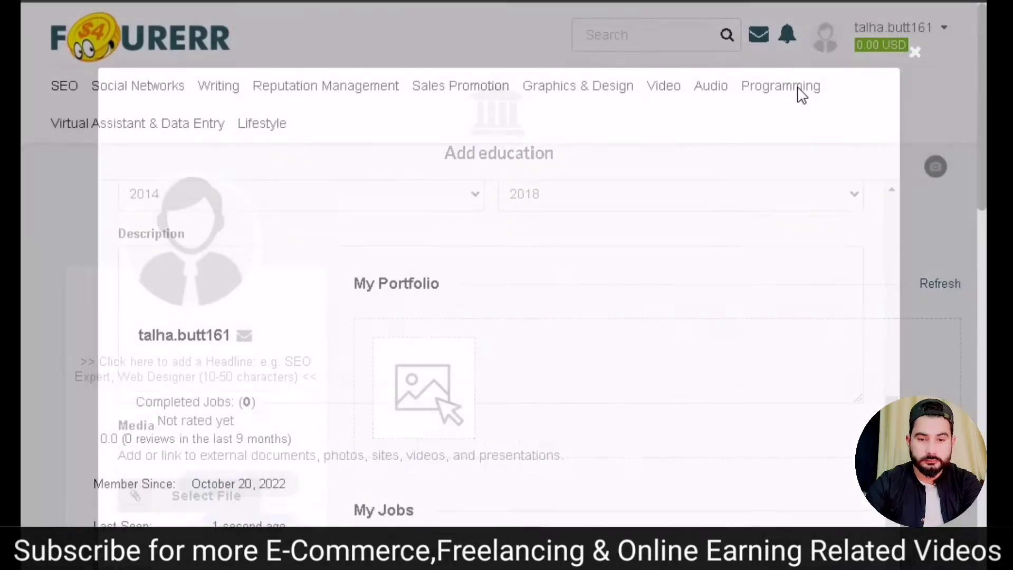
# - Scroll down to the Certification section and open its Add New form
pyautogui.scroll(-10, 402, 314)
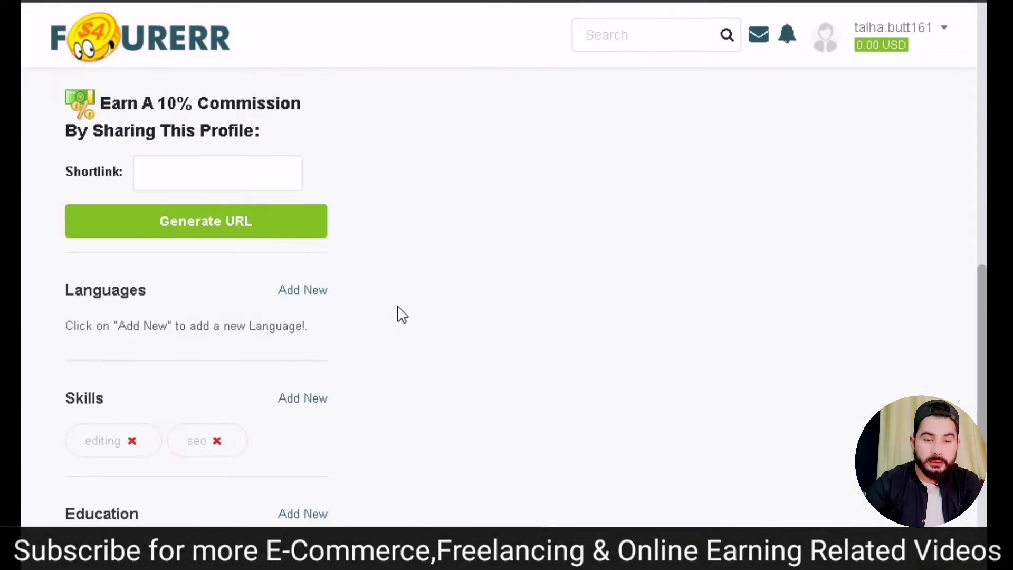
pyautogui.scroll(-8, 231, 215)
pyautogui.scroll(-2, 200, 235)
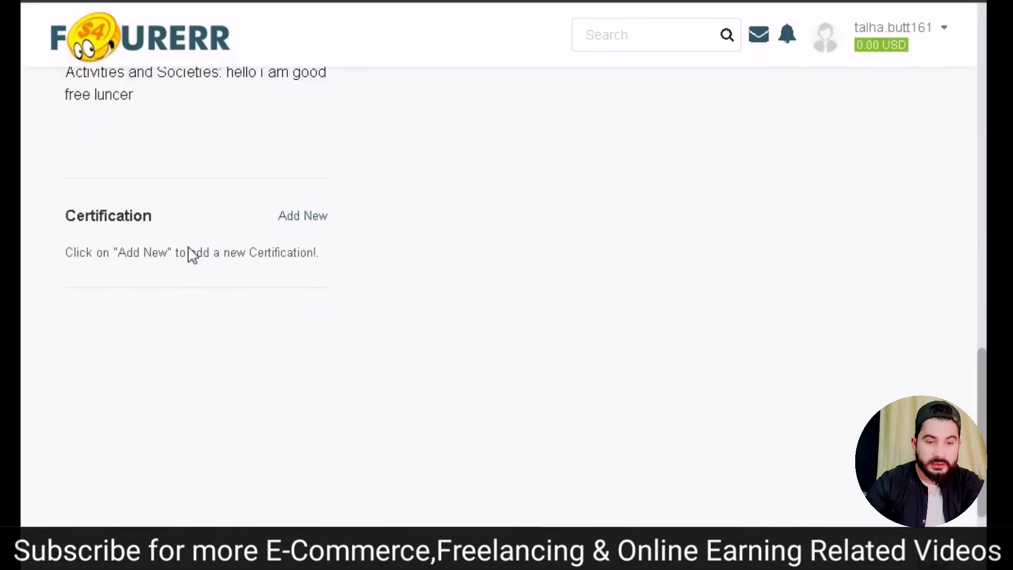
pyautogui.click(303, 216)
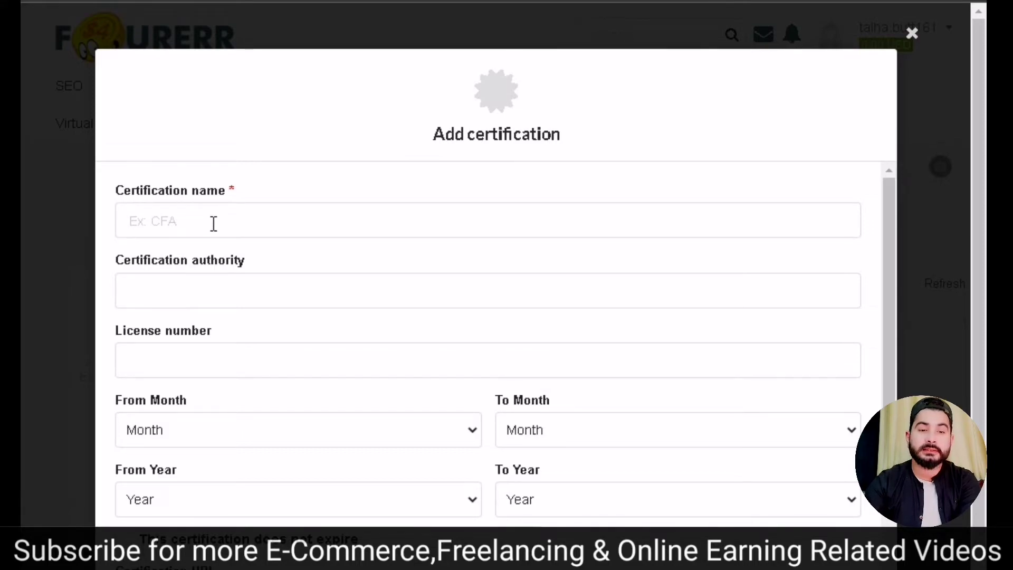
# - Close the empty Add certification form without saving any certification
pyautogui.click(264, 290)
pyautogui.scroll(-2, 278, 305)
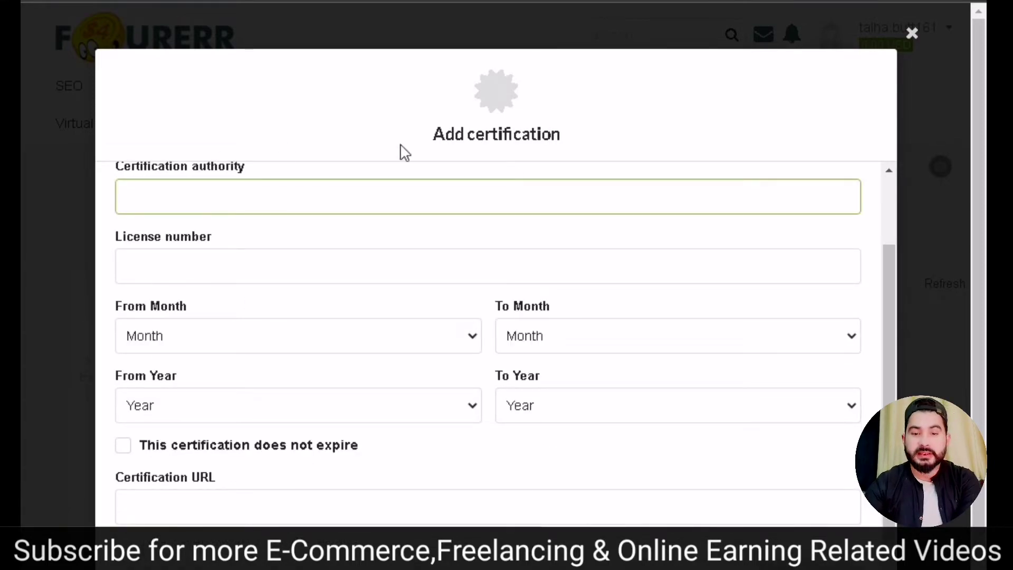
pyautogui.scroll(-1, 663, 488)
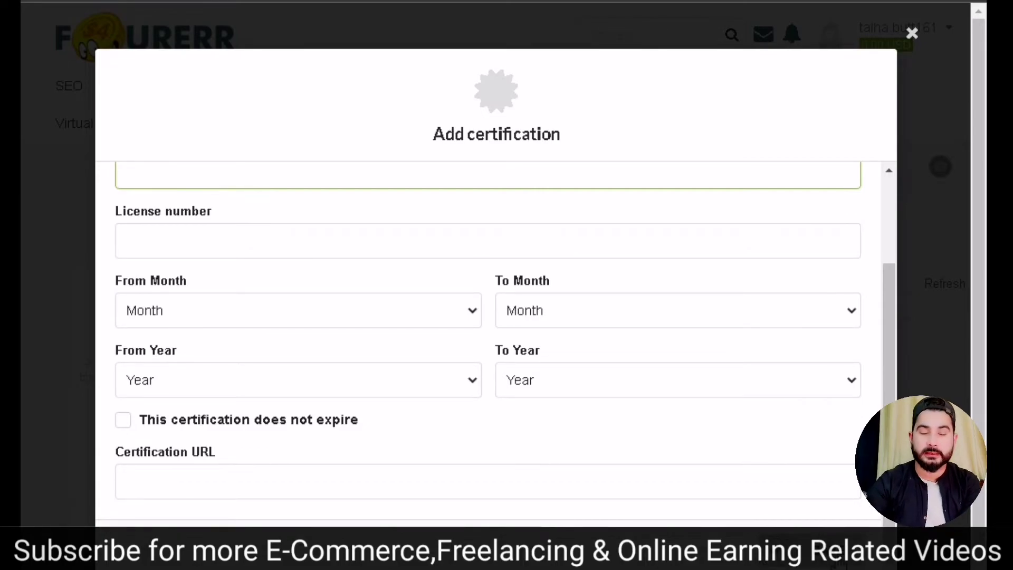
pyautogui.click(870, 4)
pyautogui.scroll(-2, 242, 217)
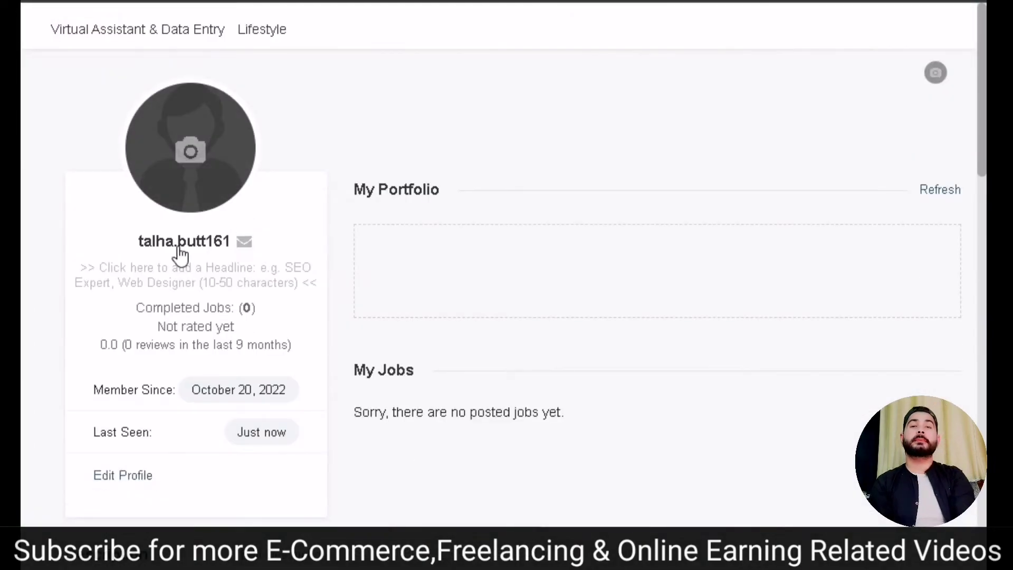